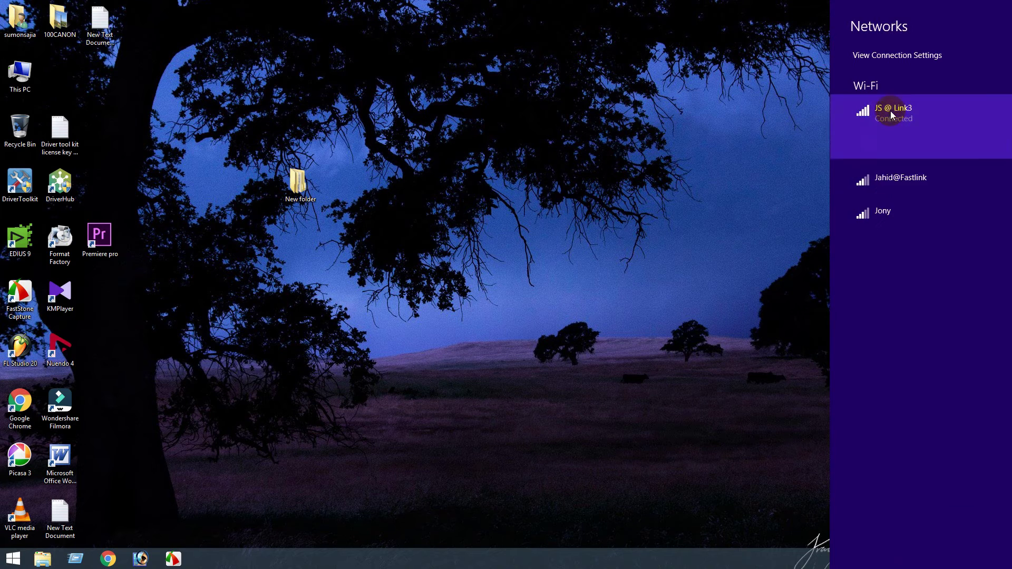
Disconnect the computer from the connected Wi-Fi network and refresh the desktop.
left_click(950, 145)
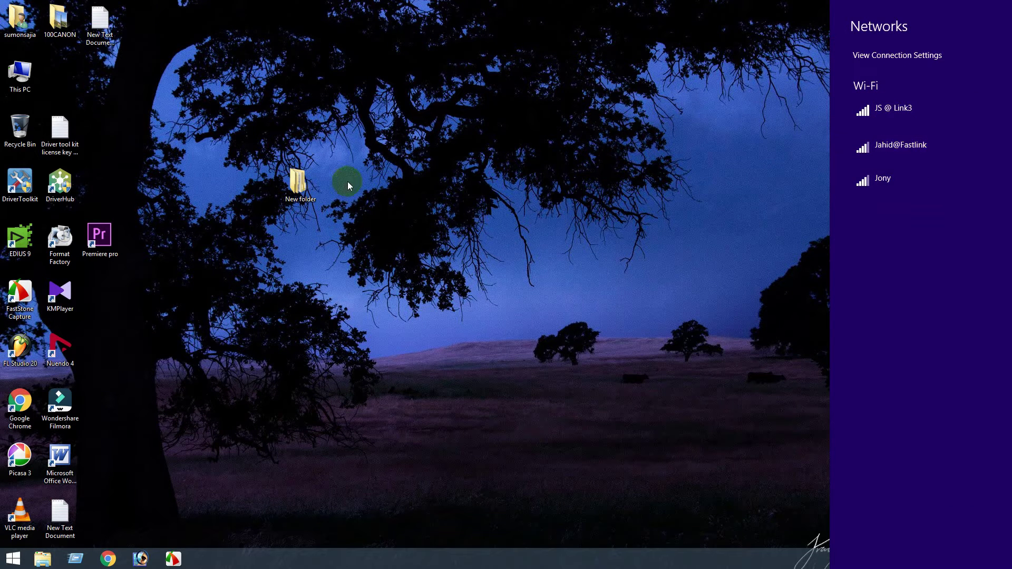
right_click(370, 189)
left_click(385, 211)
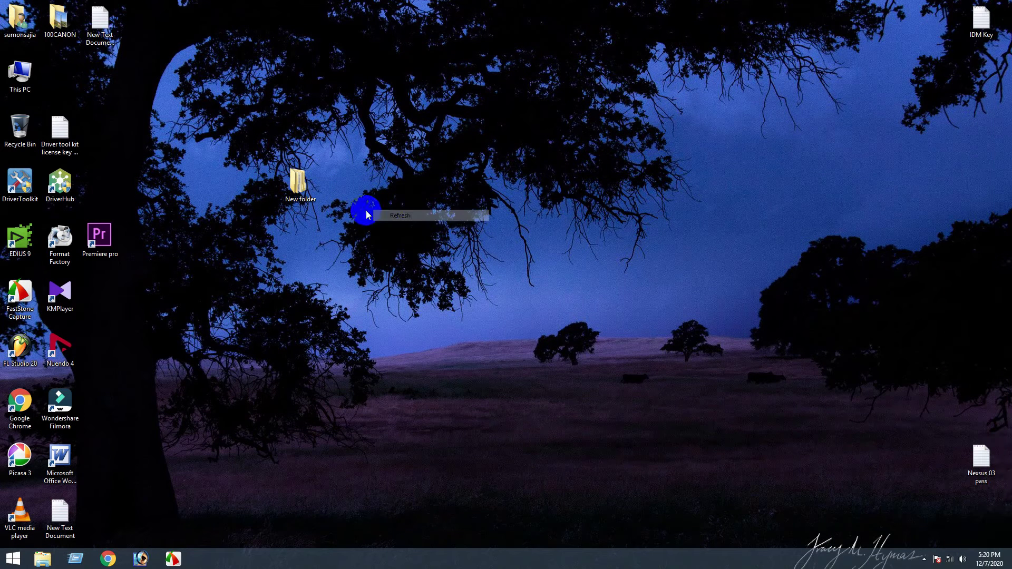
Extract the IDM ZIP archive in the desktop's New folder to the default destination path.
double_click(299, 182)
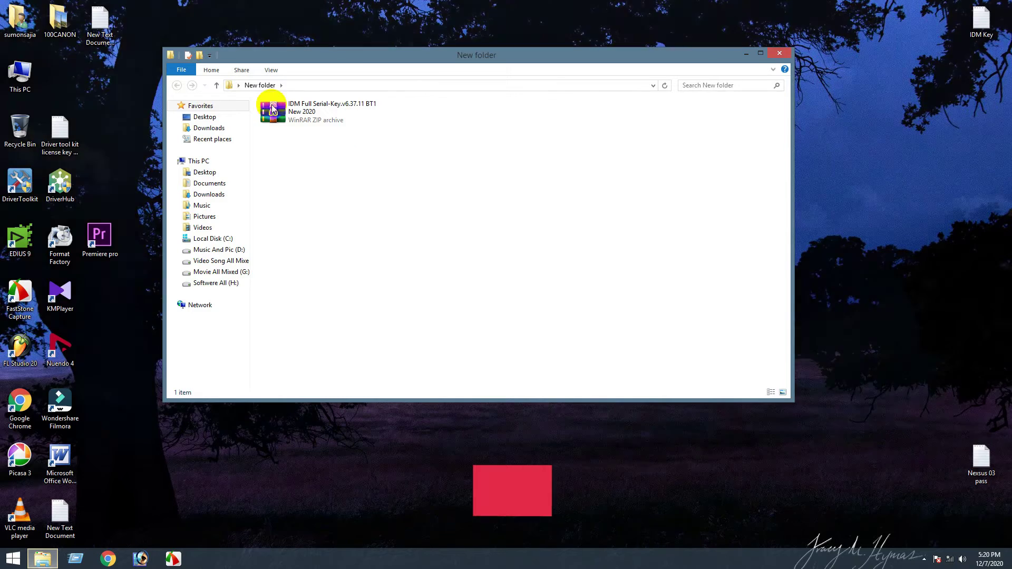
right_click(288, 107)
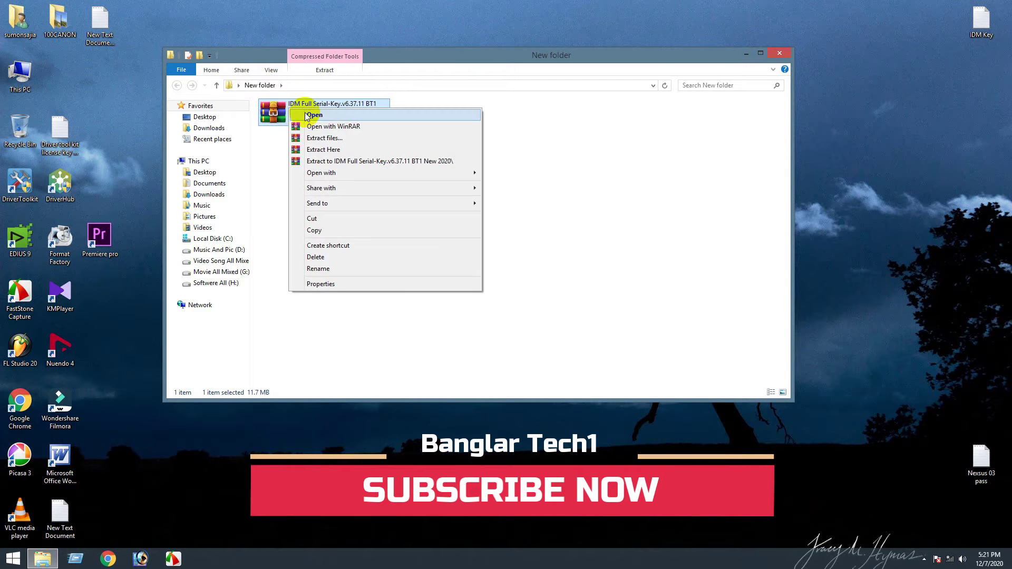
left_click(337, 139)
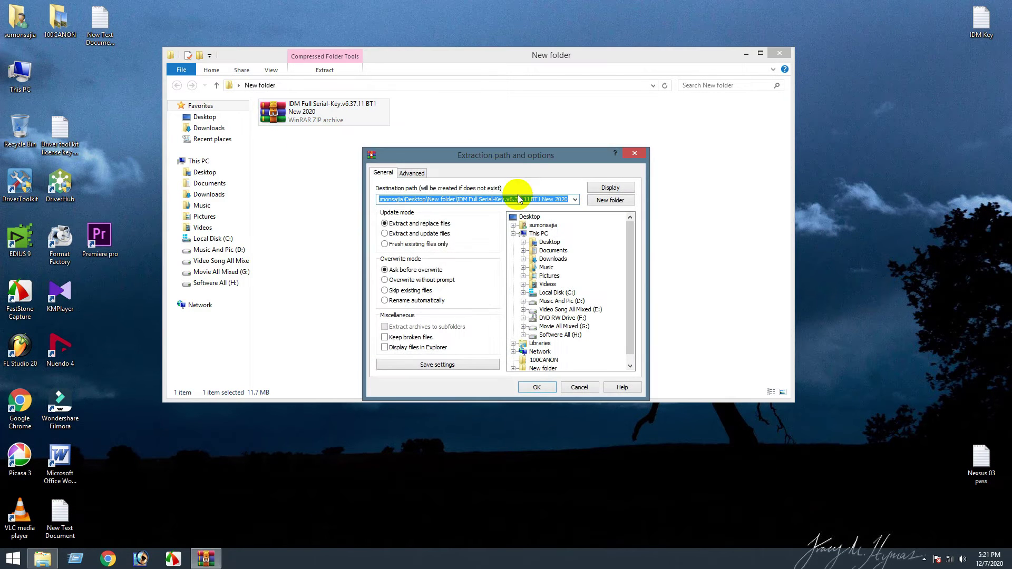
left_click_drag(505, 156, 417, 77)
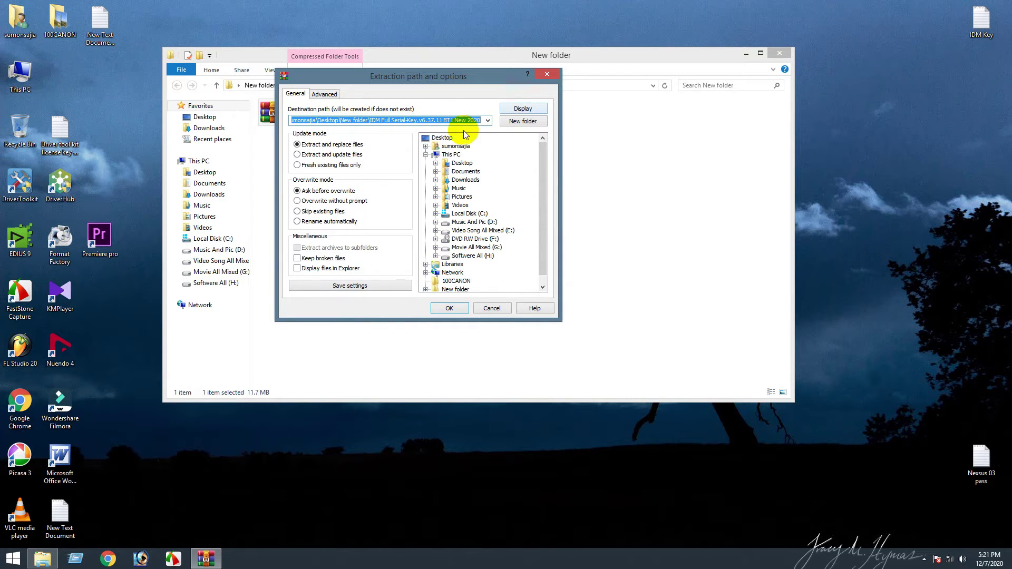
left_click(442, 308)
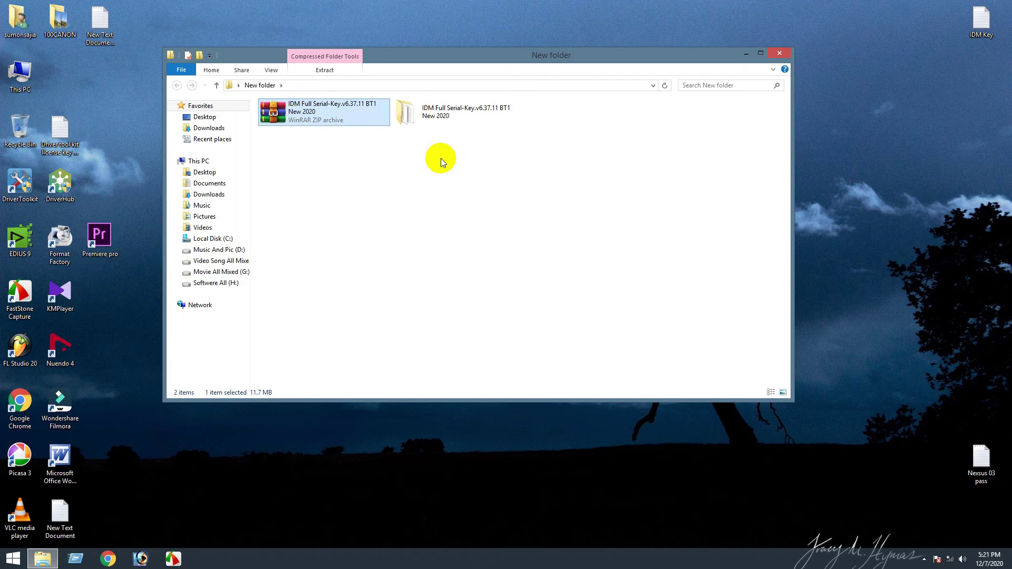
Open the extracted folder and launch the idman637build11f installer.
double_click(410, 111)
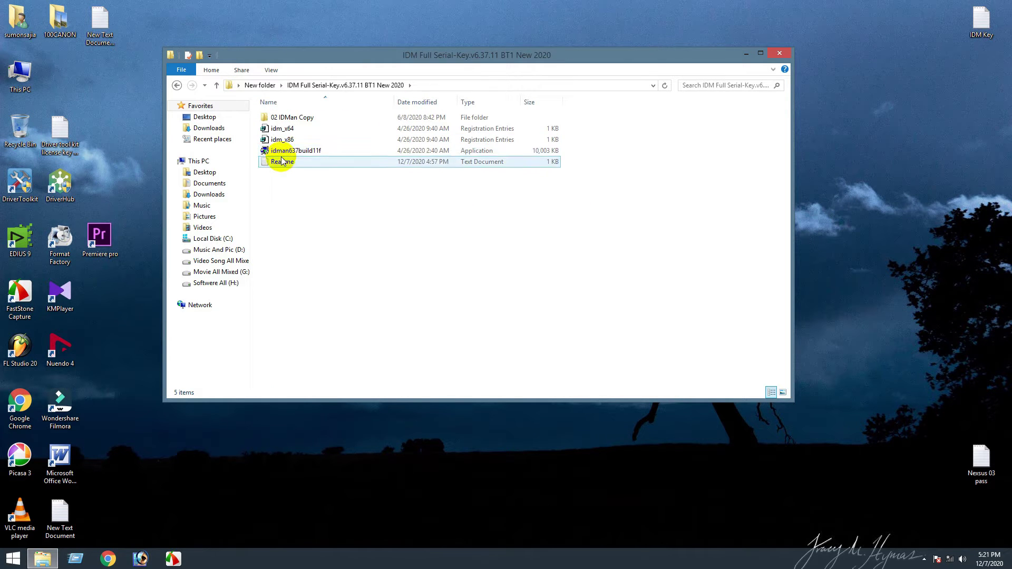
right_click(297, 151)
left_click(330, 158)
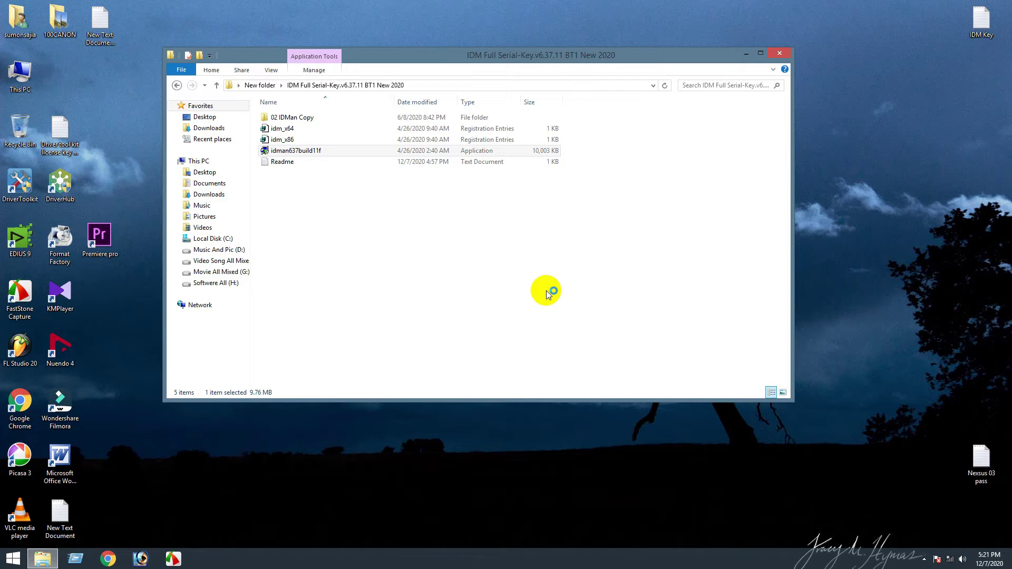
Accept the license terms, install Internet Download Manager with the default settings and finish the setup.
left_click(547, 360)
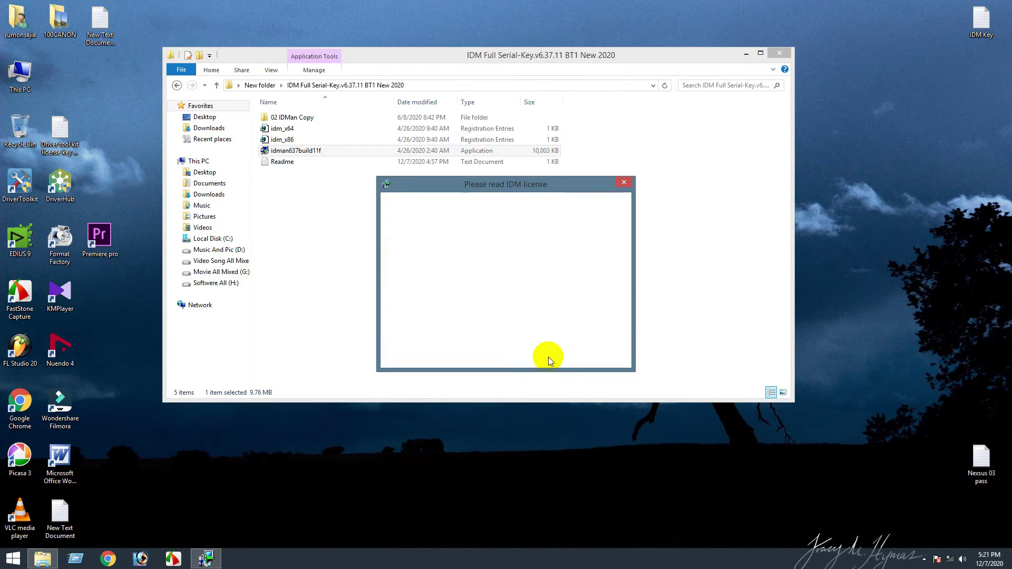
left_click(463, 334)
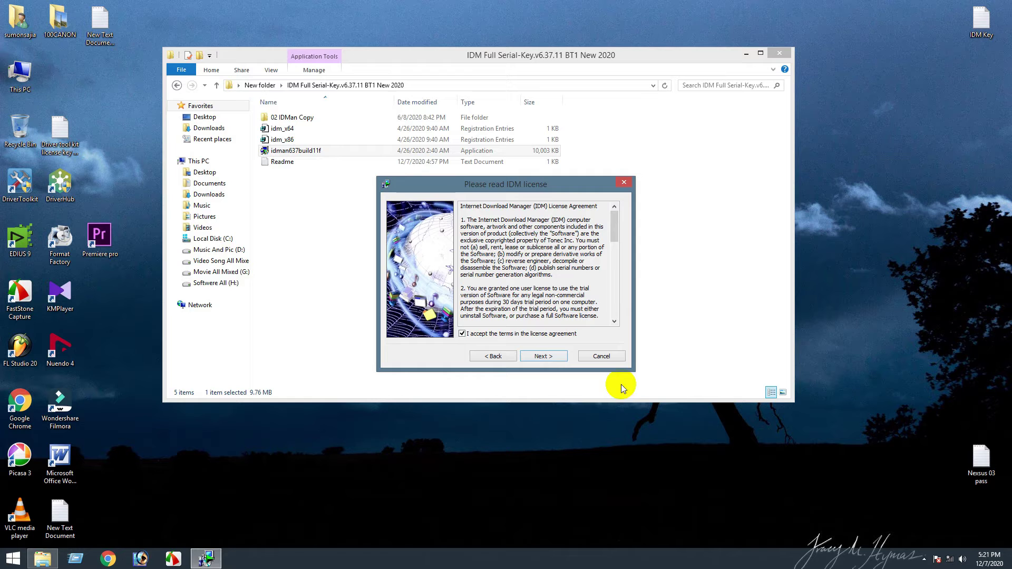
left_click(539, 357)
left_click(539, 357)
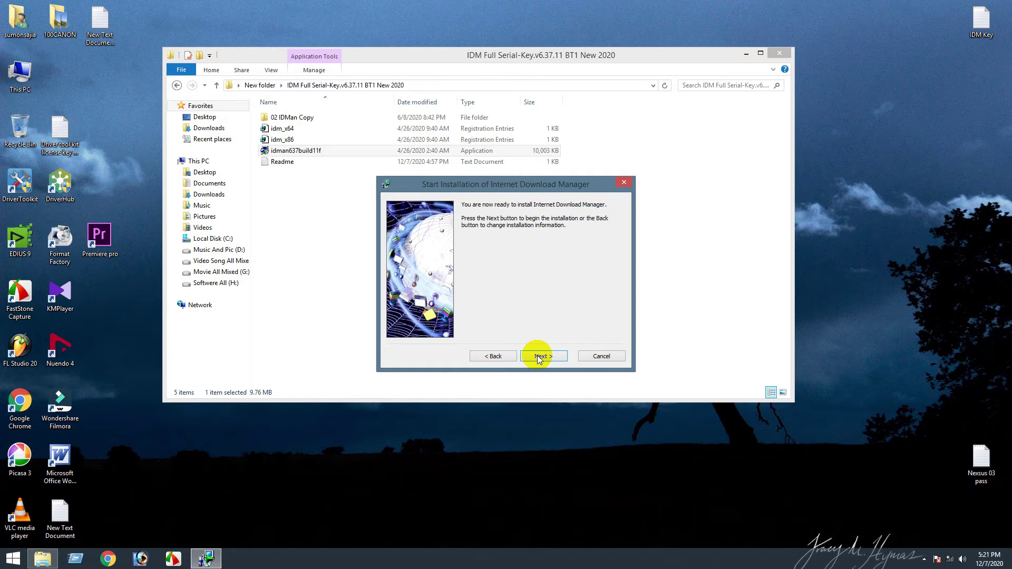
left_click(536, 355)
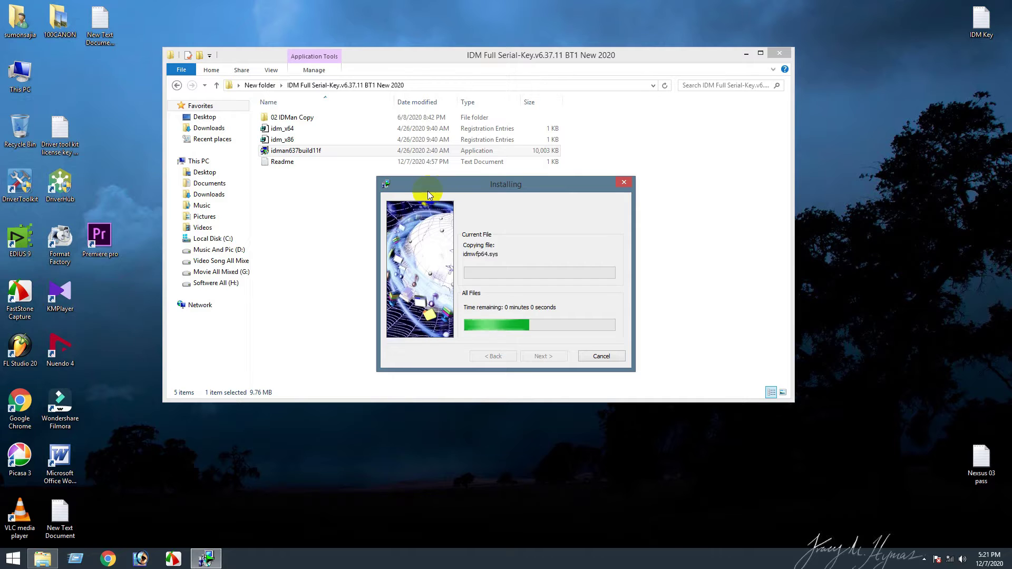
left_click_drag(485, 186, 470, 178)
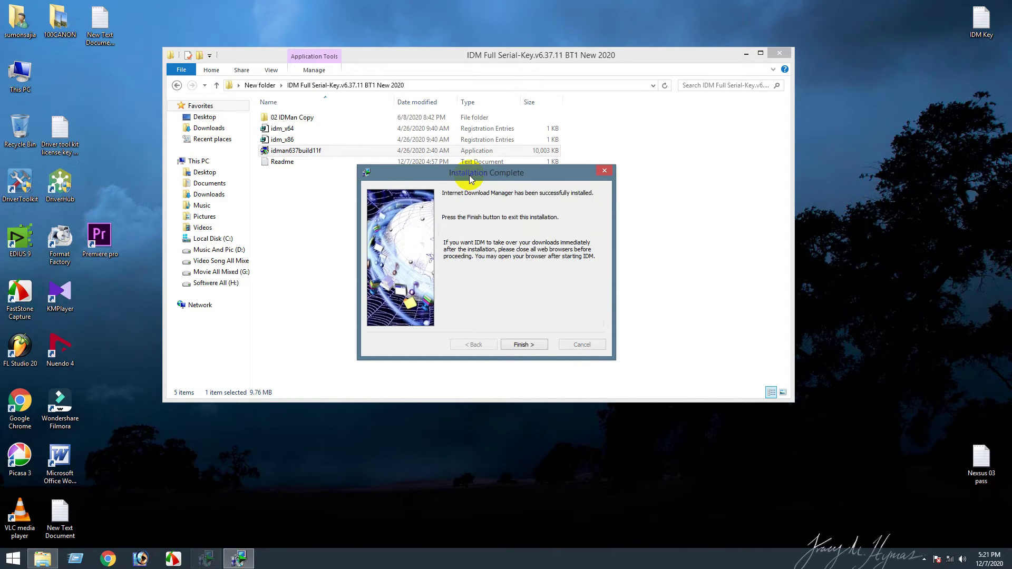
left_click(524, 345)
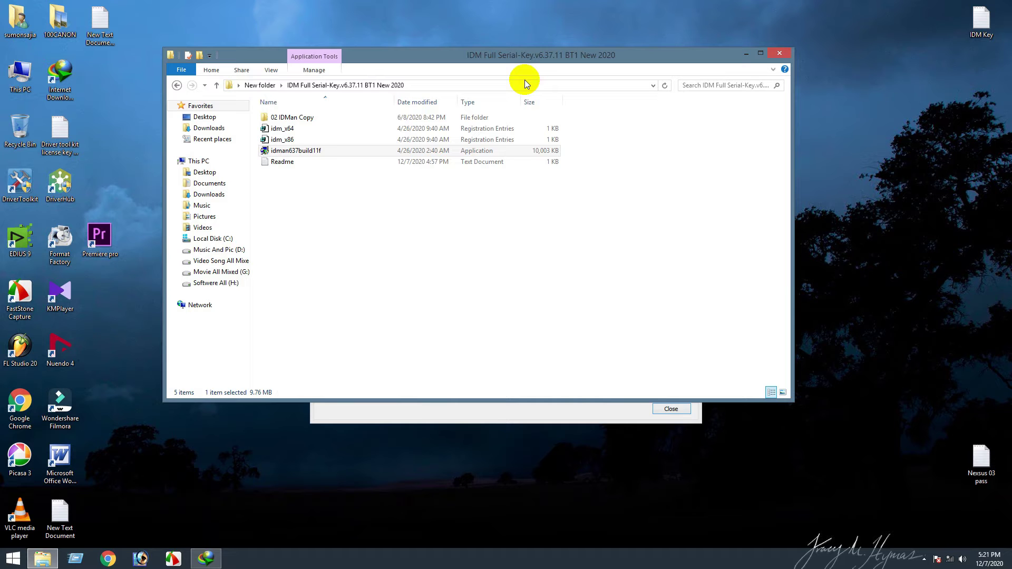
Bring the Google Chrome Integration notice forward, minimise the folder window and close the notice.
left_click(506, 408)
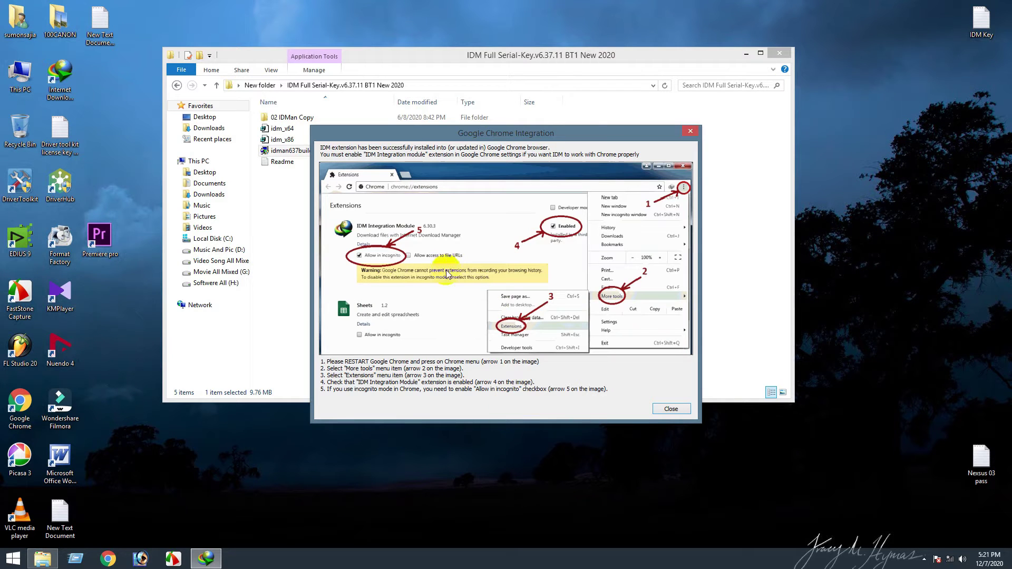
mouse_move(406, 132)
left_mouse_down()
mouse_move(324, 79)
mouse_move(348, 79)
mouse_move(388, 138)
left_mouse_up()
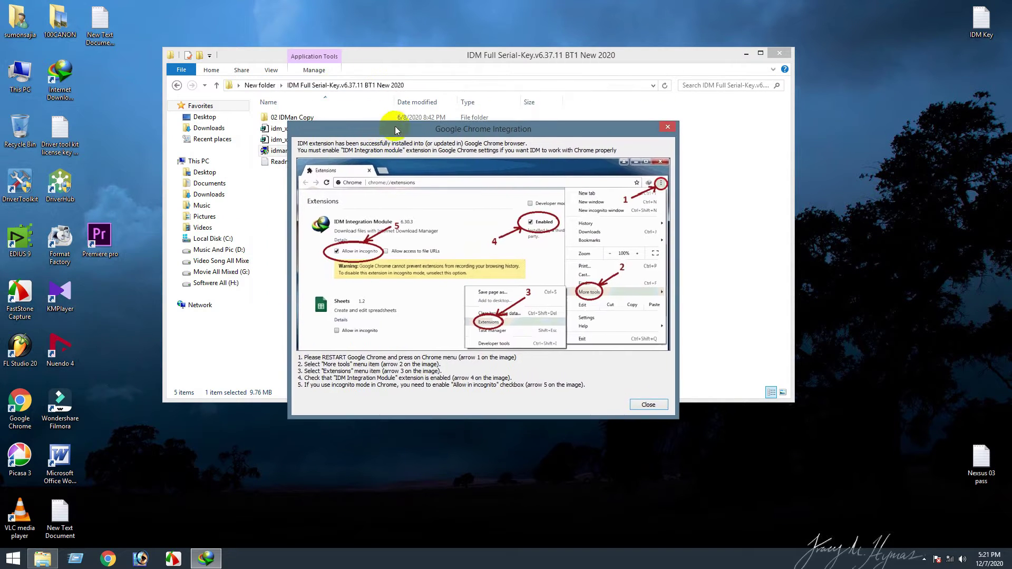
left_click(746, 54)
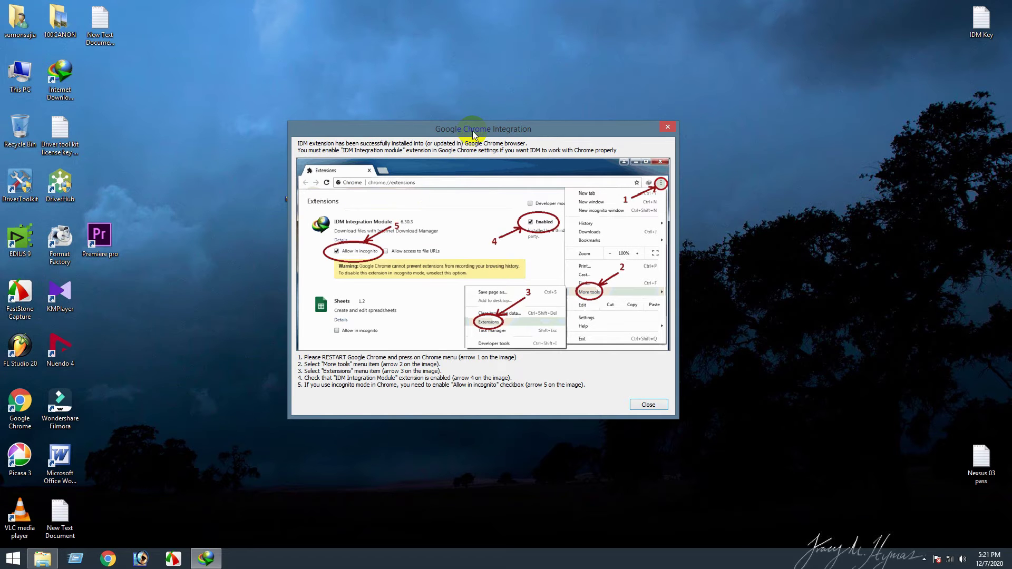
left_click_drag(467, 136, 464, 135)
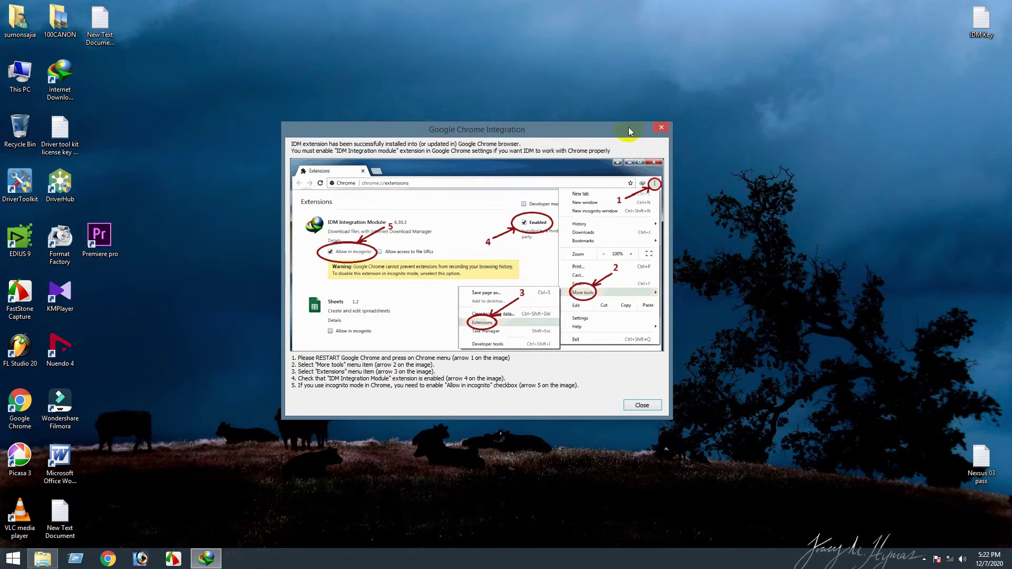
left_click_drag(629, 128, 621, 130)
left_click(654, 129)
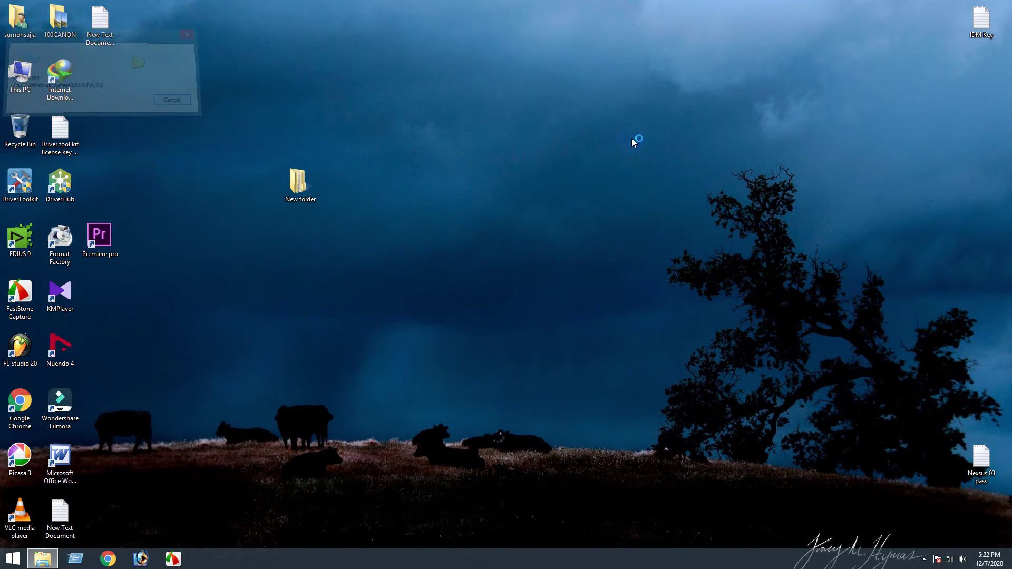
Refresh the desktop twice.
right_click(385, 184)
left_click(413, 214)
right_click(414, 210)
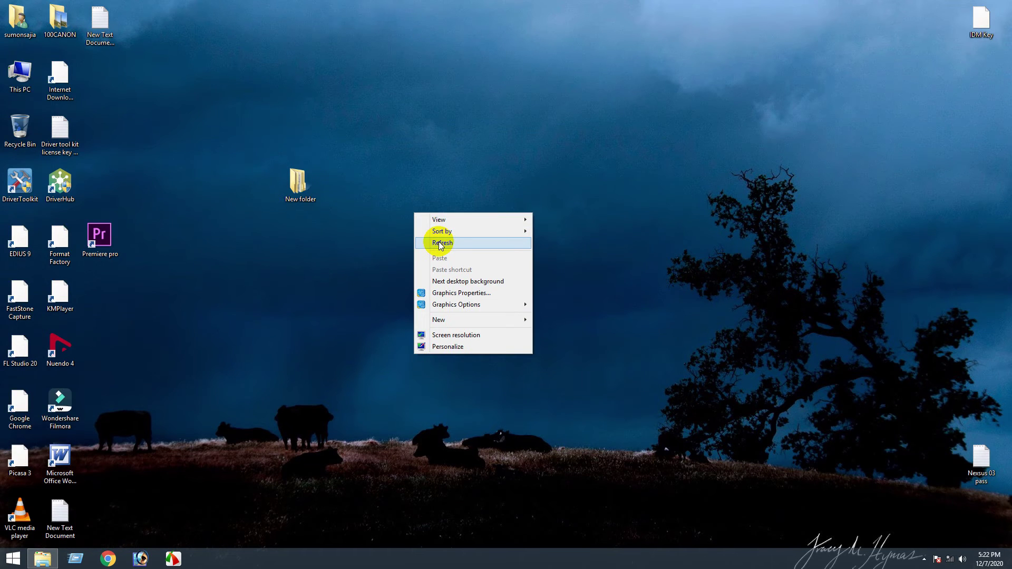
left_click(441, 241)
Move the registration dialog aside and open the Readme file from the extracted folder.
left_click_drag(490, 213, 511, 183)
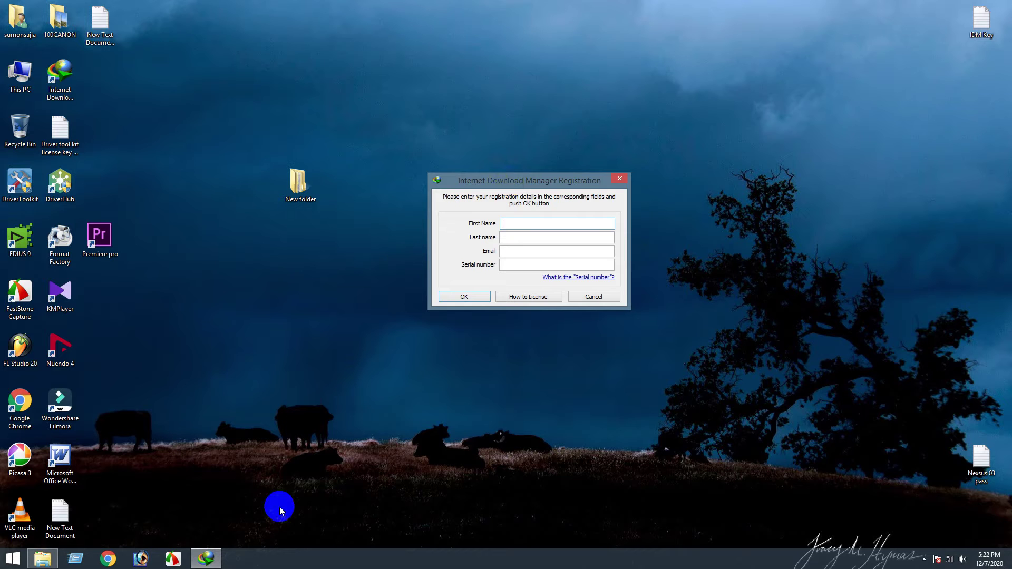
double_click(288, 193)
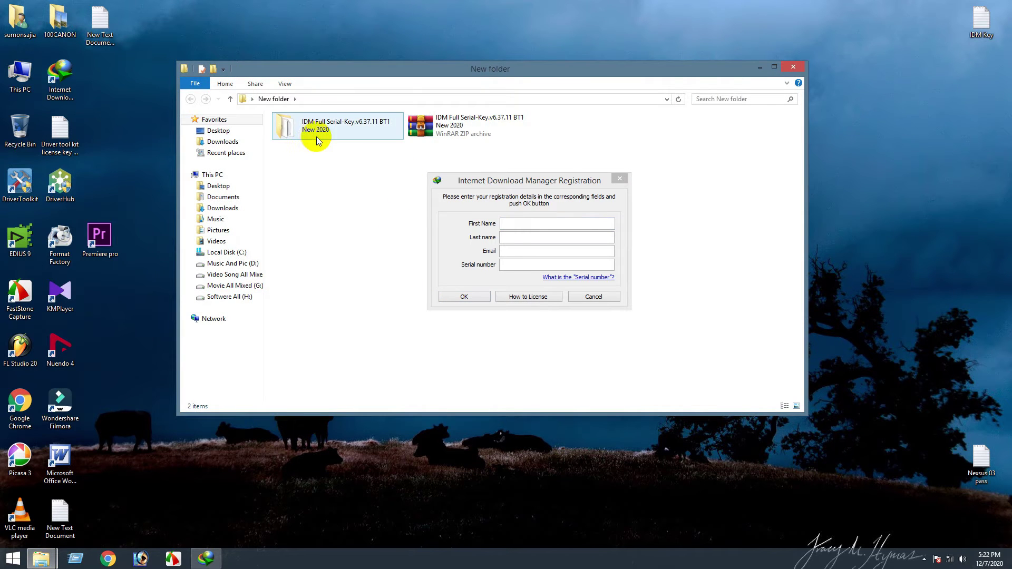
double_click(314, 135)
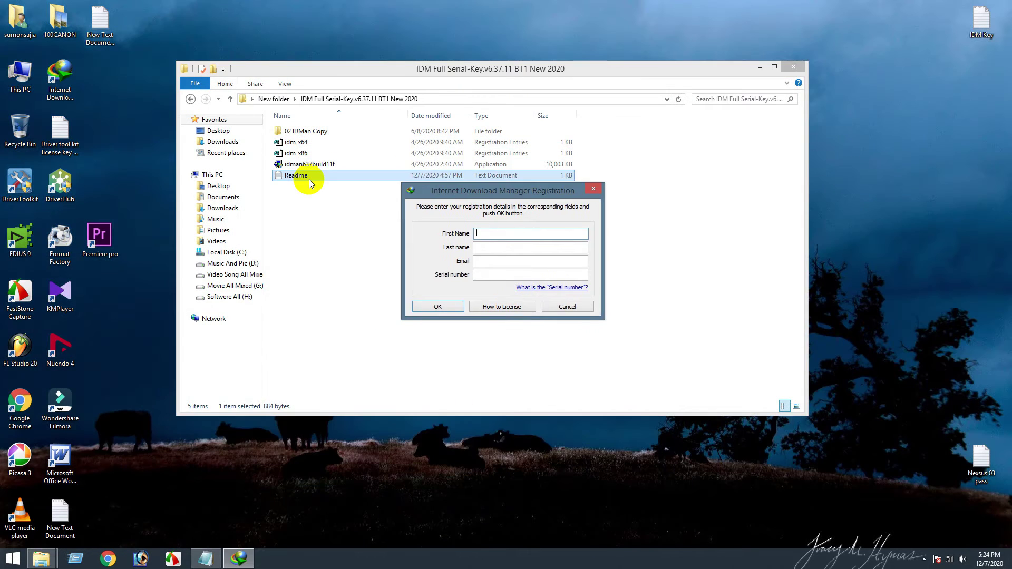
double_click(310, 178)
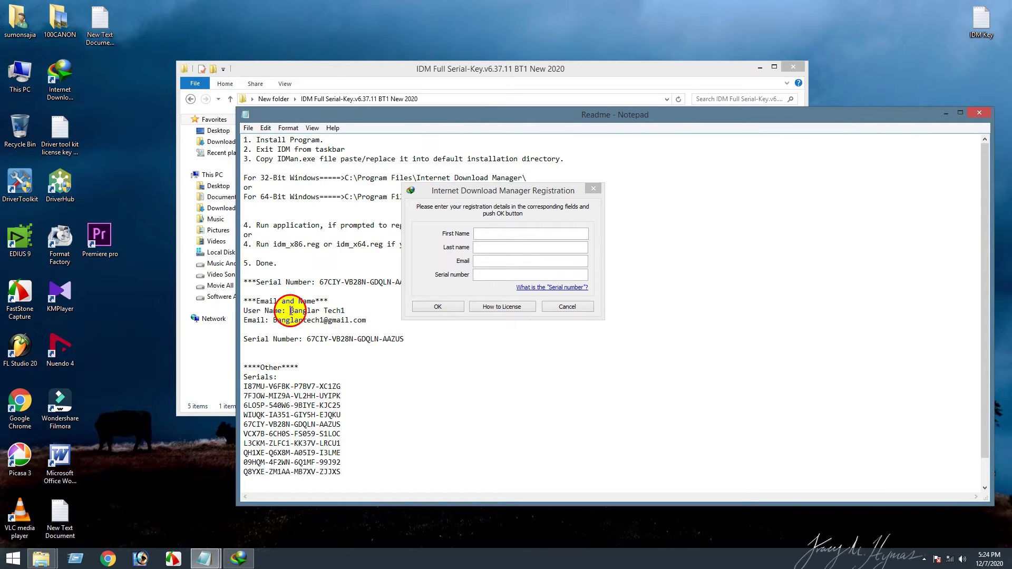
Fill in the registration form's first name, last name and email with the details given in the Readme.
left_click_drag(291, 311, 322, 311)
key("ctrl+c")
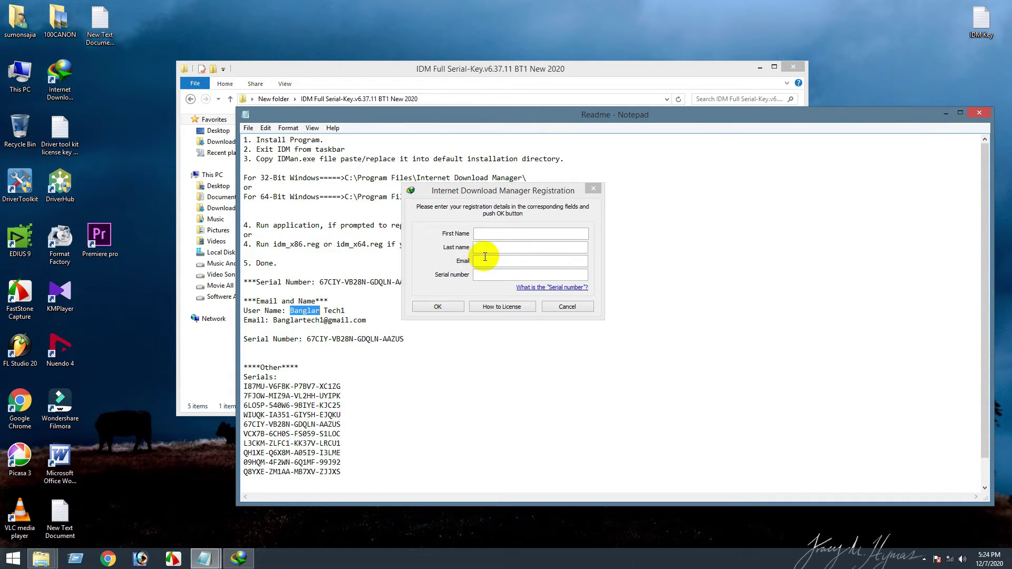
right_click(486, 233)
left_click(512, 276)
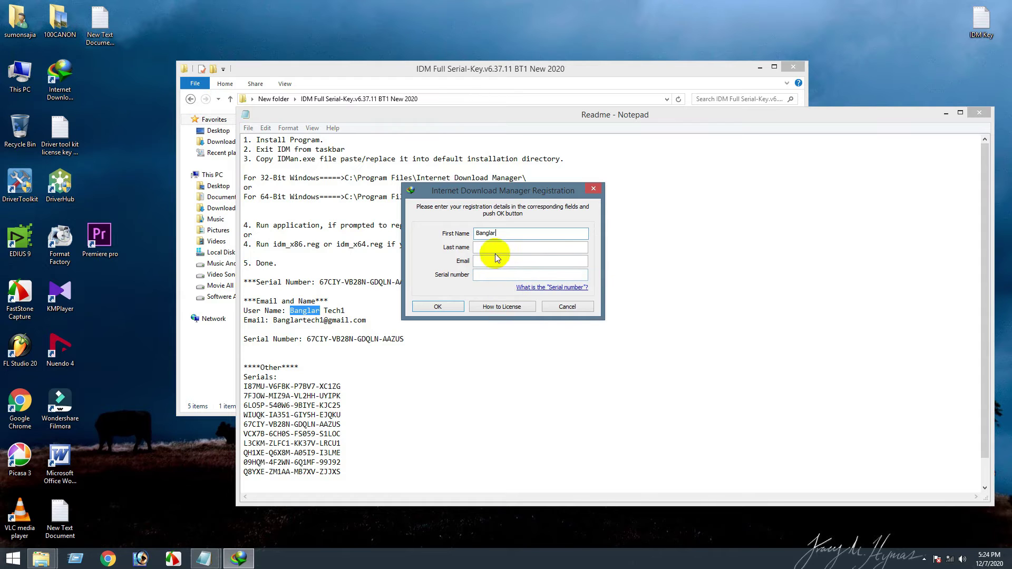
left_click_drag(496, 194, 572, 206)
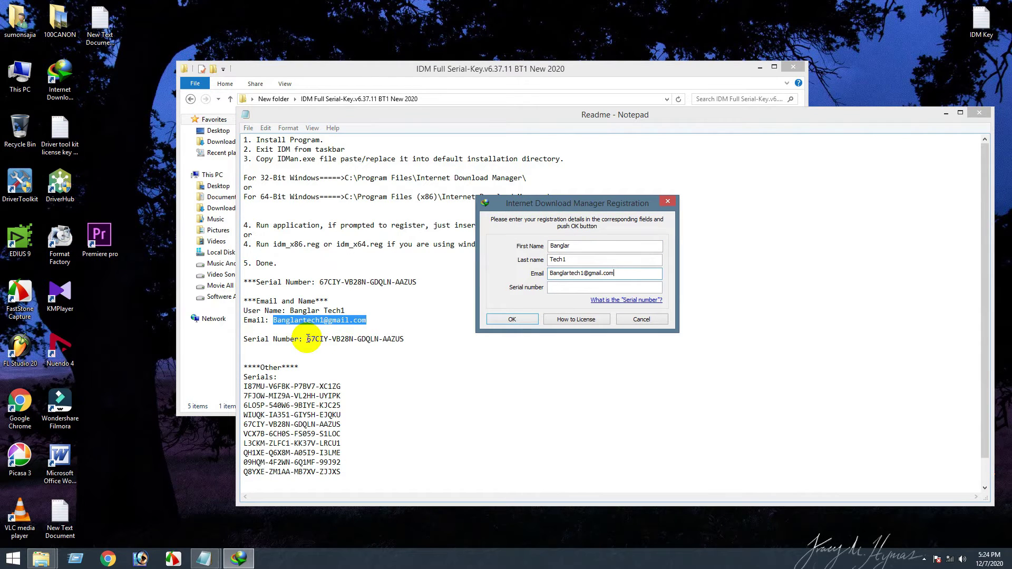
Copy the serial number from the Readme into the Serial number field, submit the registration and dismiss the message.
left_click_drag(308, 338, 413, 340)
key("ctrl+c")
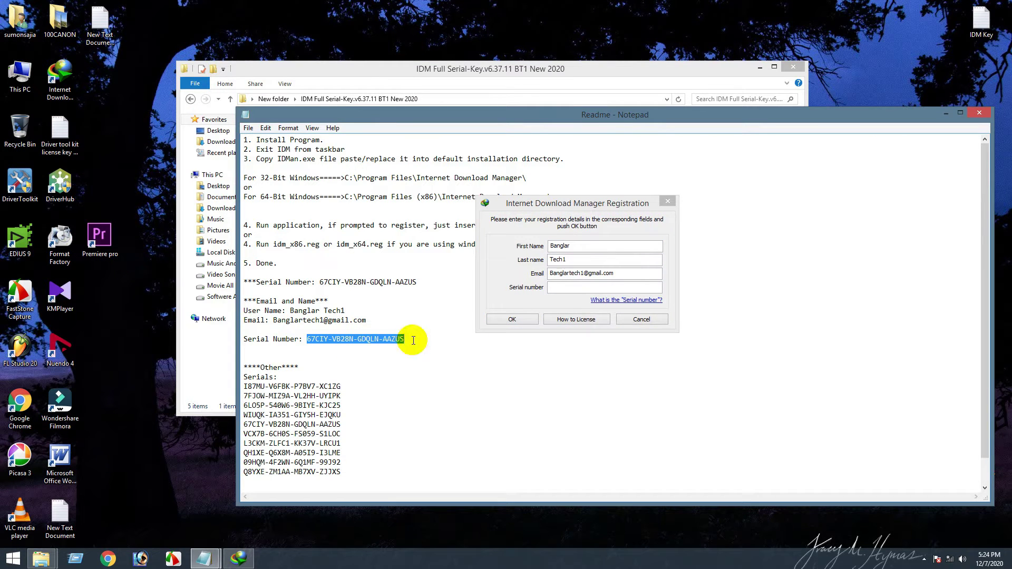
right_click(565, 290)
left_click(589, 336)
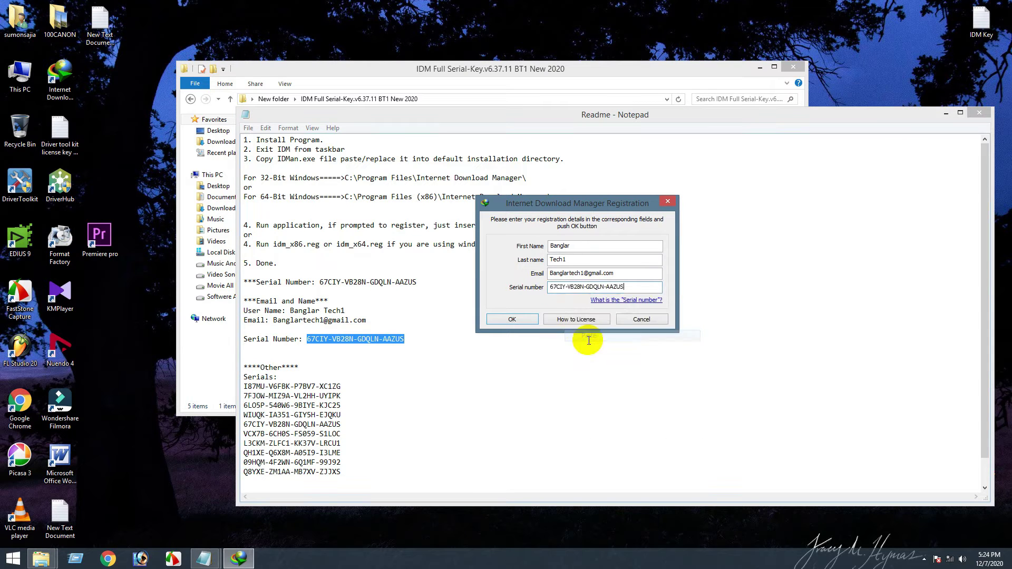
left_click(518, 321)
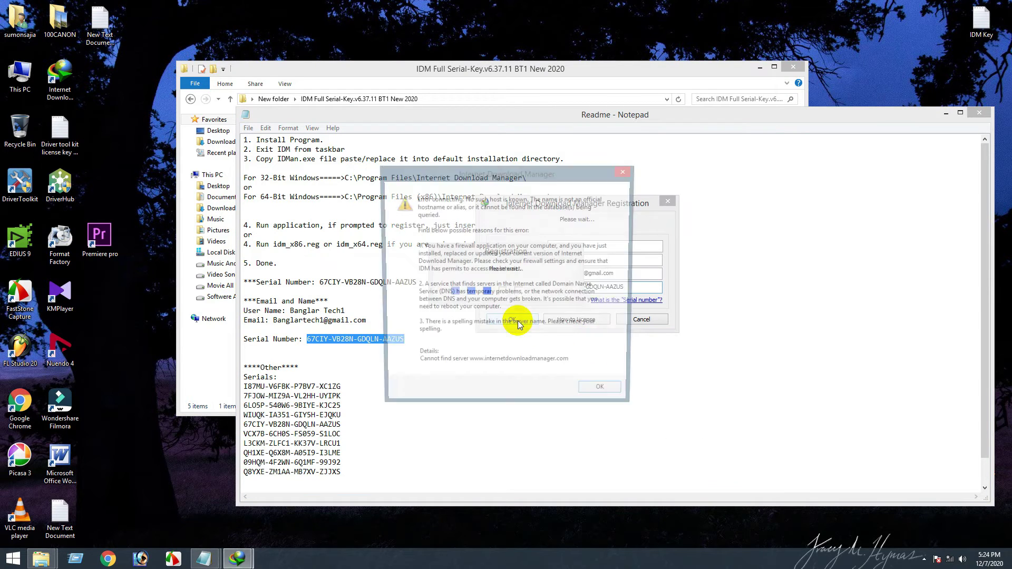
left_click(606, 396)
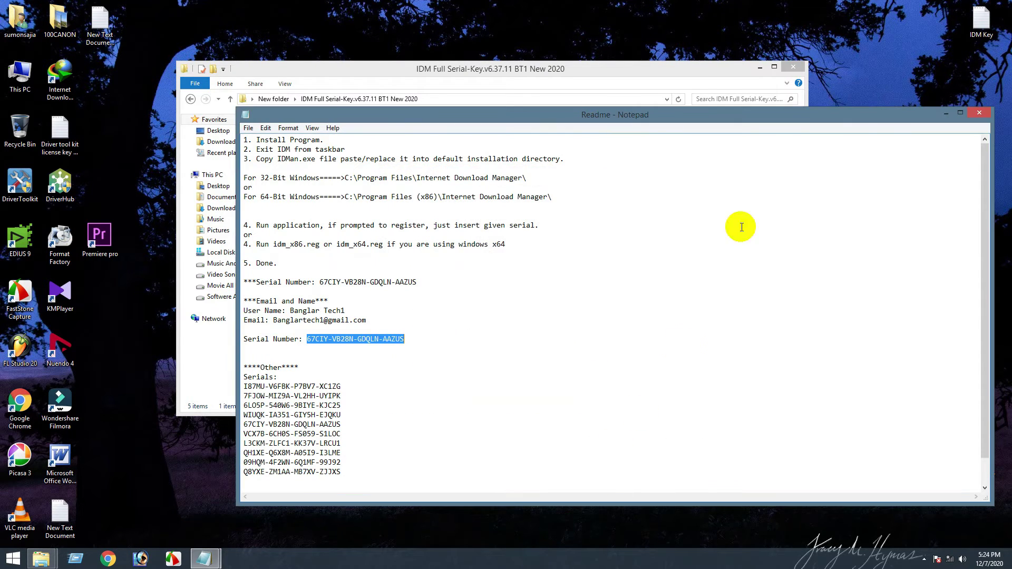
Close the Readme and refresh the desktop, repositioning the extracted folder's window.
left_click(978, 114)
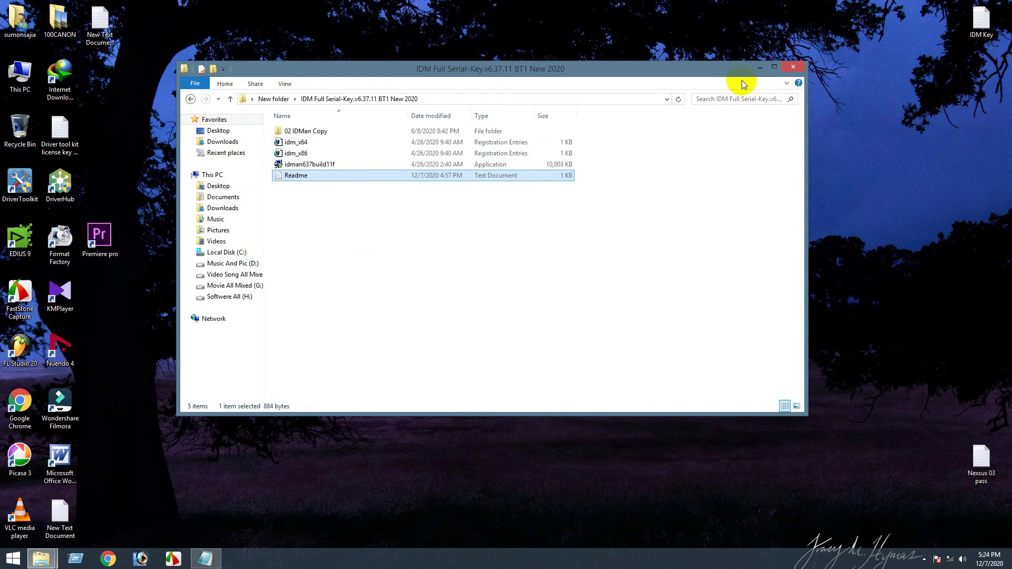
left_click_drag(738, 67, 694, 163)
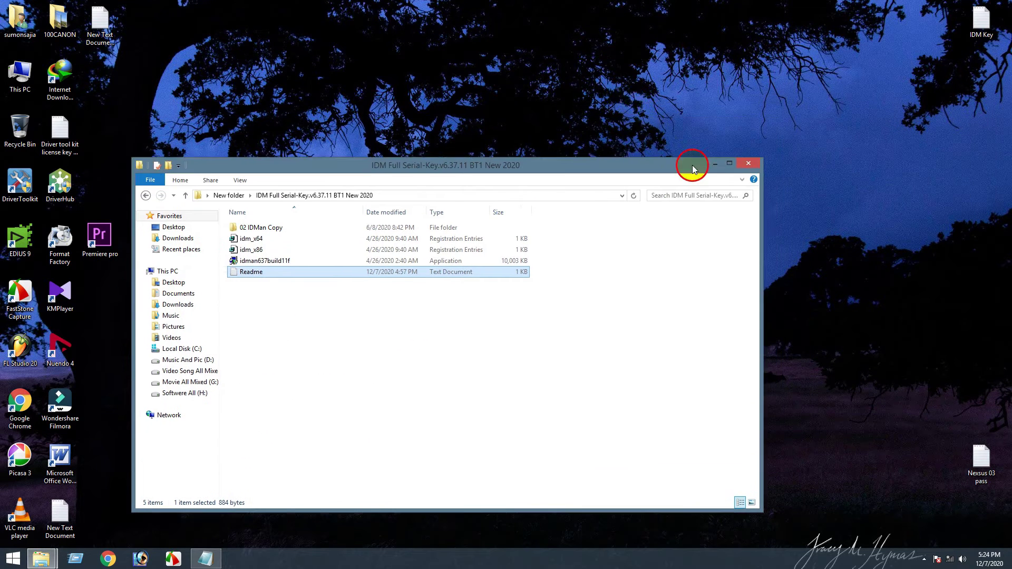
right_click(627, 100)
left_click(654, 131)
left_click_drag(359, 163, 459, 84)
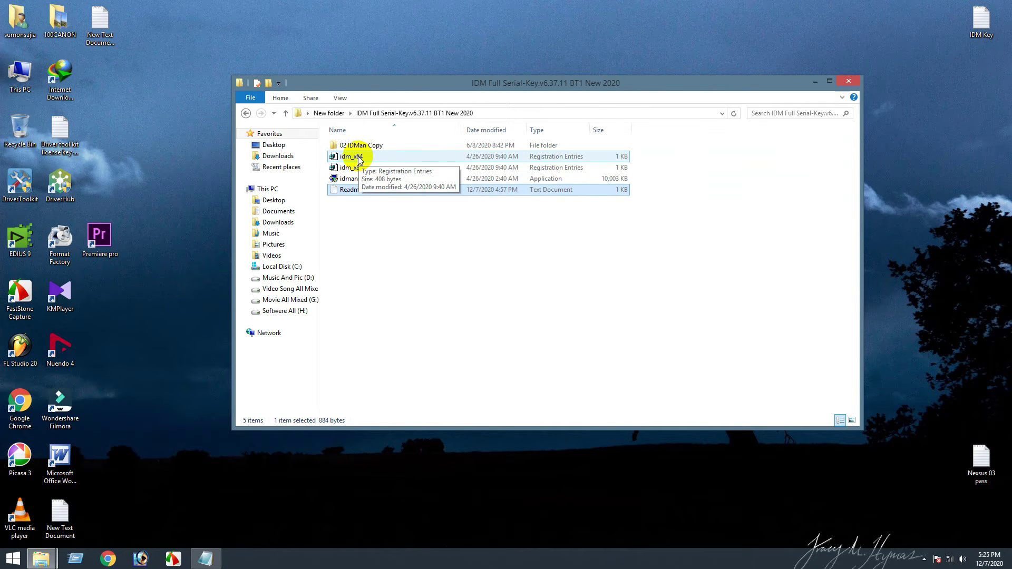
Merge the idm_x64 registration file into the Windows registry and dismiss the registry dialogs.
left_click(359, 157)
right_click(359, 157)
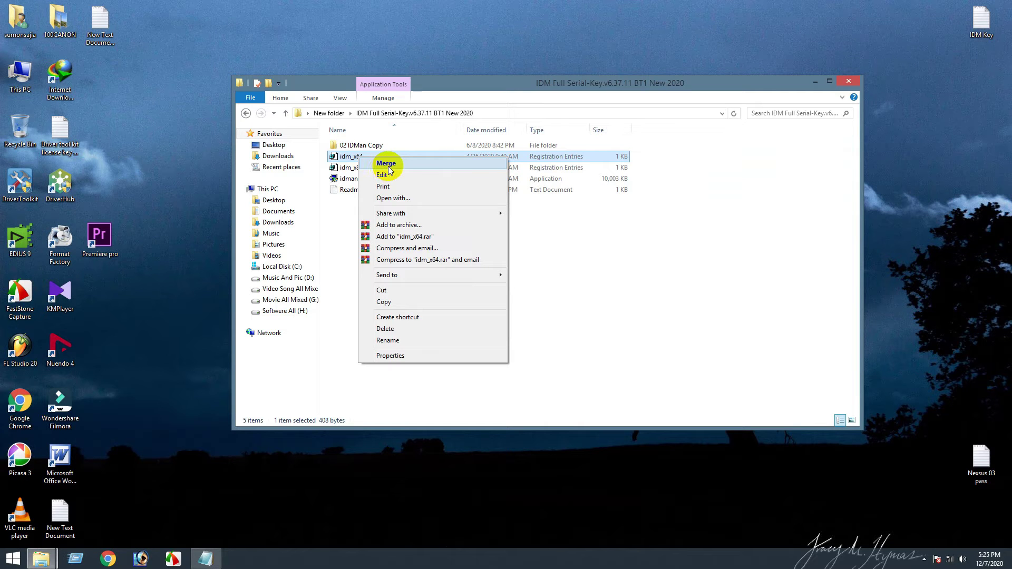
left_click(389, 168)
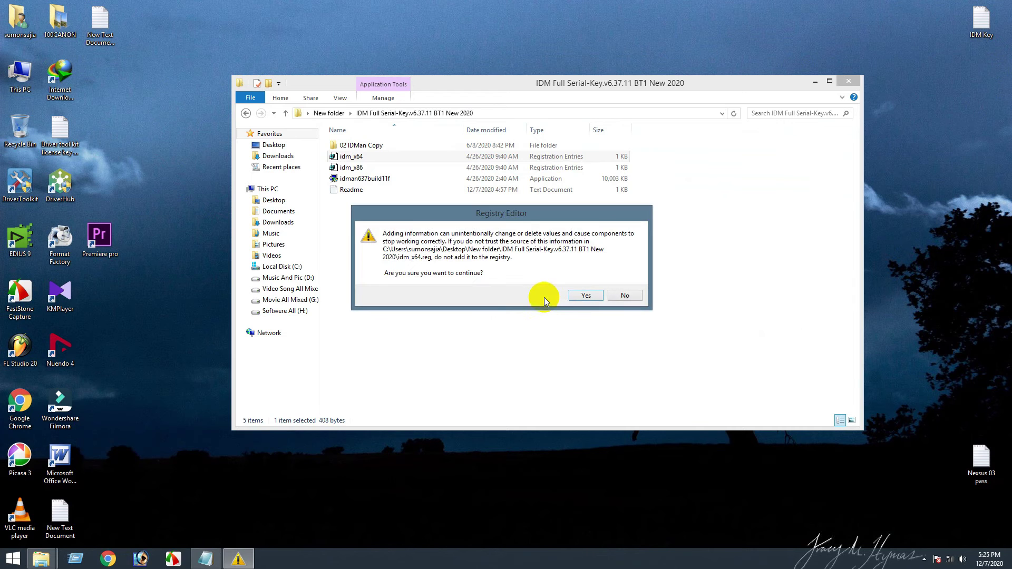
left_click(587, 295)
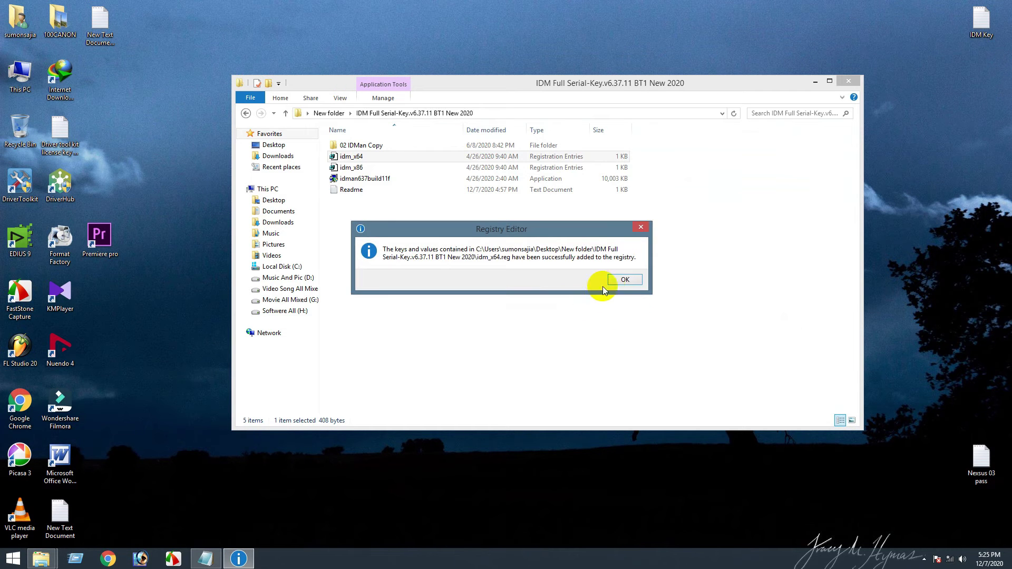
left_click(625, 279)
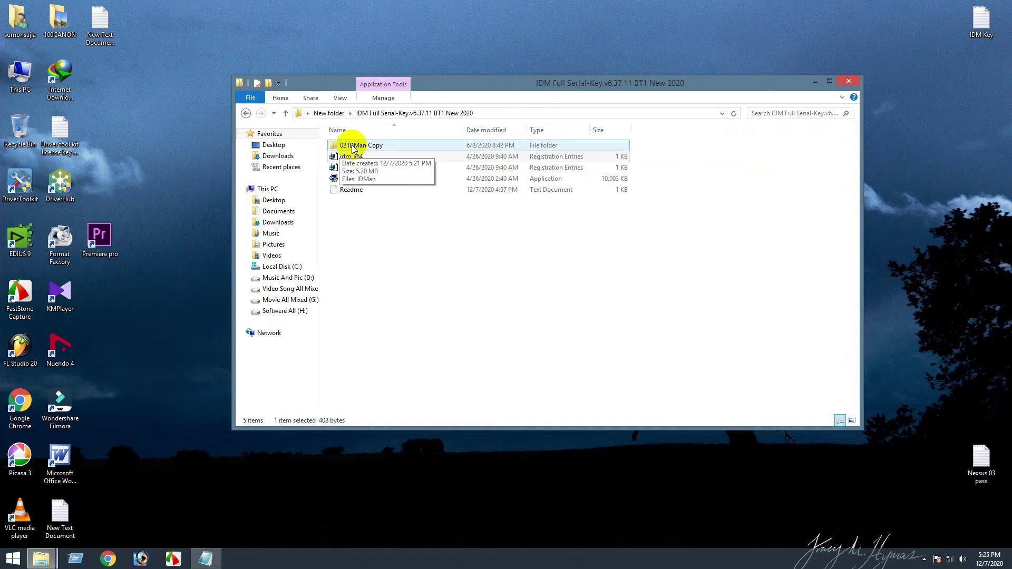
Copy the IDMan application from the 02 IDMan Copy folder, close the folder window and refresh the desktop.
double_click(353, 149)
left_click(347, 148)
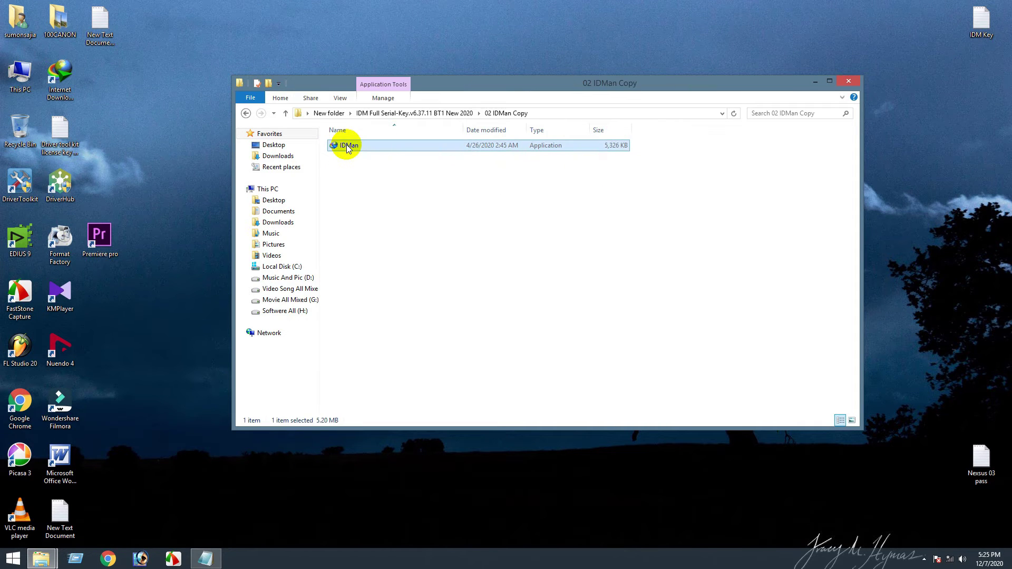
right_click(348, 148)
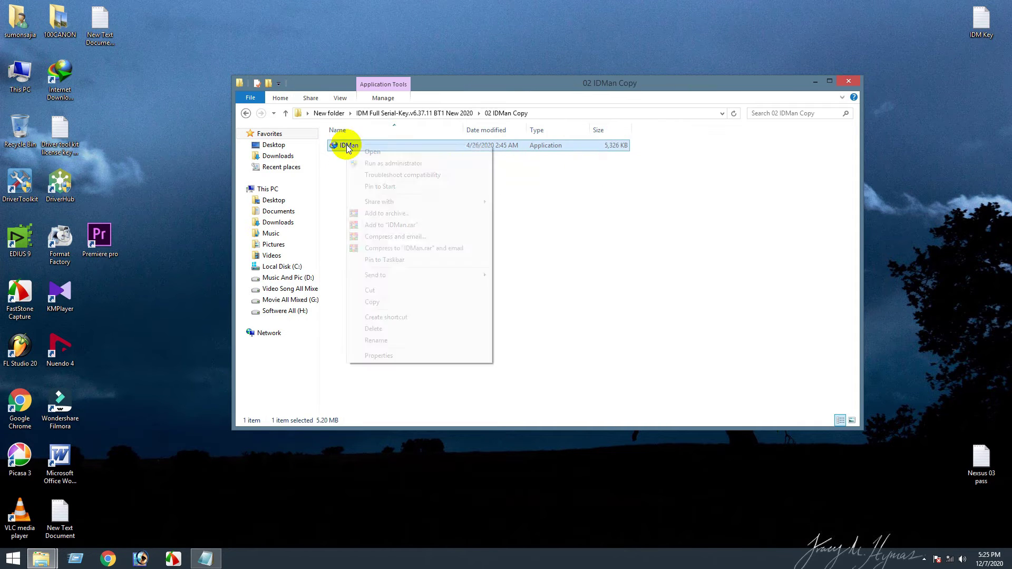
left_click(379, 304)
left_click(848, 81)
right_click(352, 187)
left_click(380, 218)
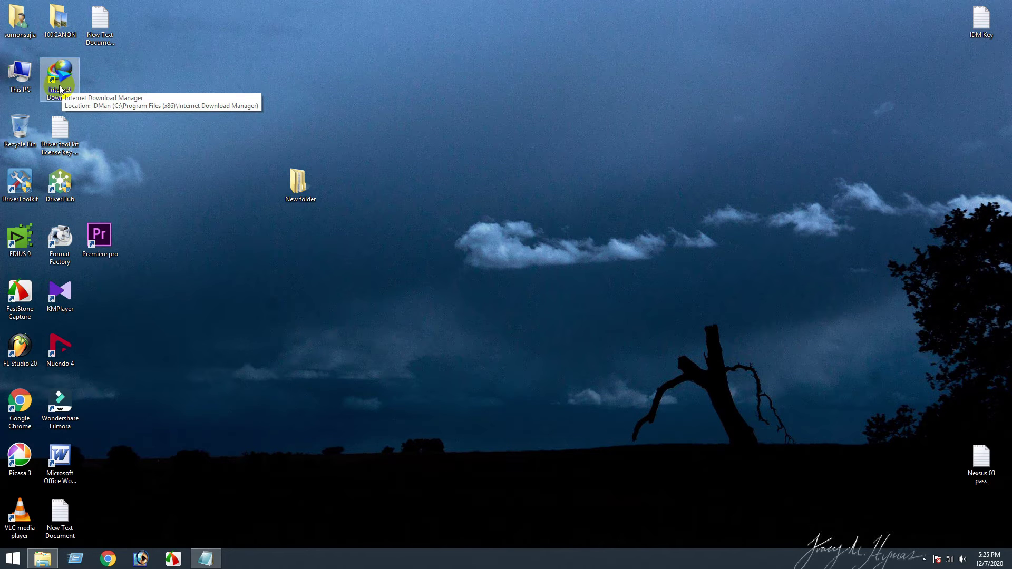
Paste the copied IDMan application into Internet Download Manager's install folder, replacing the existing file, and return to a refreshed desktop.
right_click(59, 84)
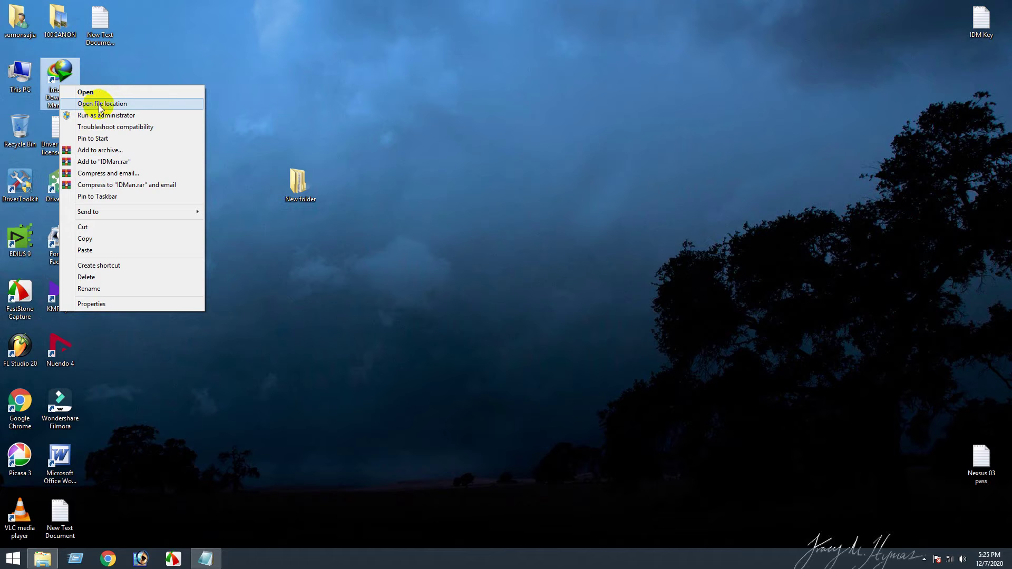
left_click(95, 108)
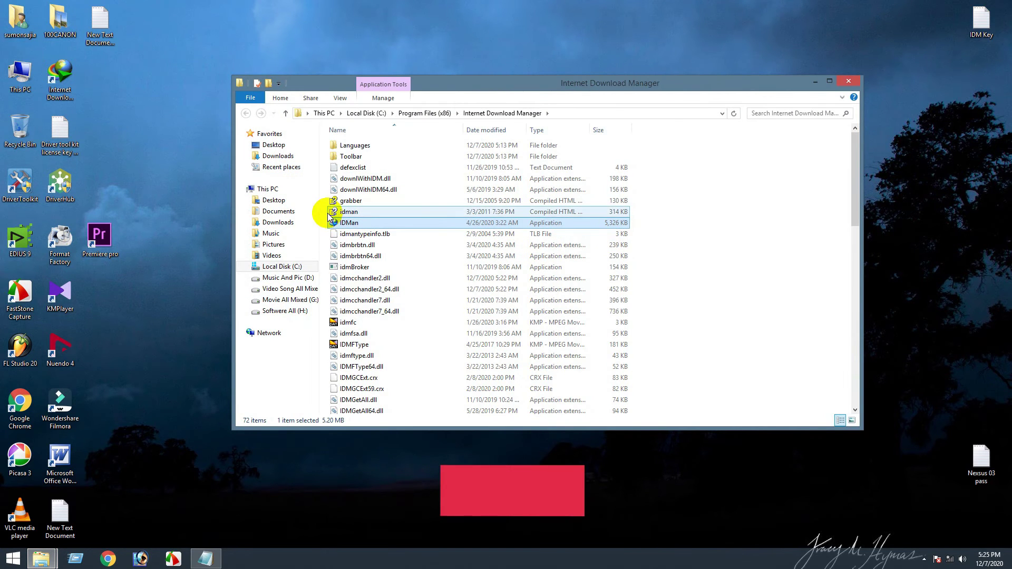
right_click(644, 222)
left_click(667, 294)
left_click(184, 199)
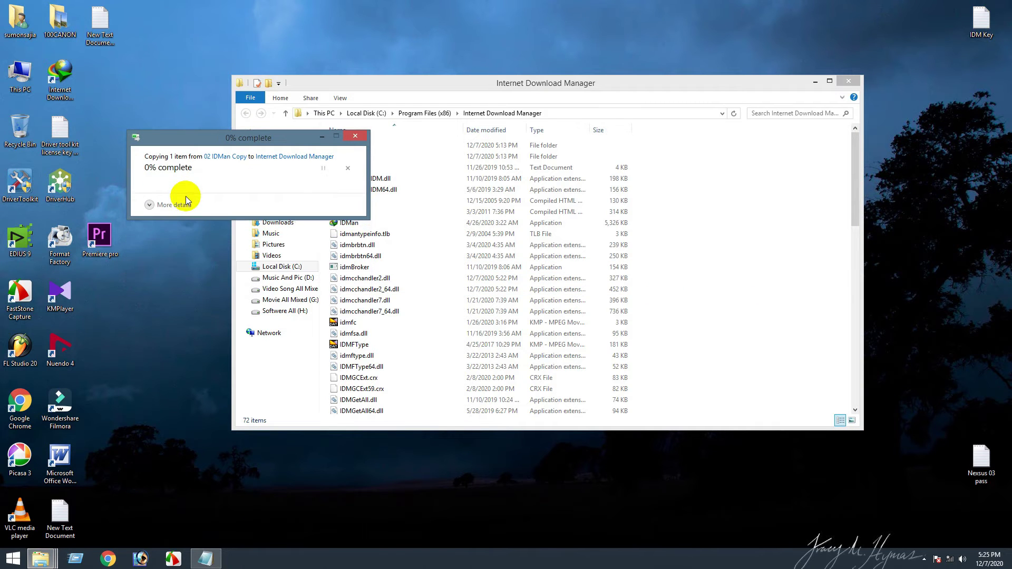
left_click(209, 208)
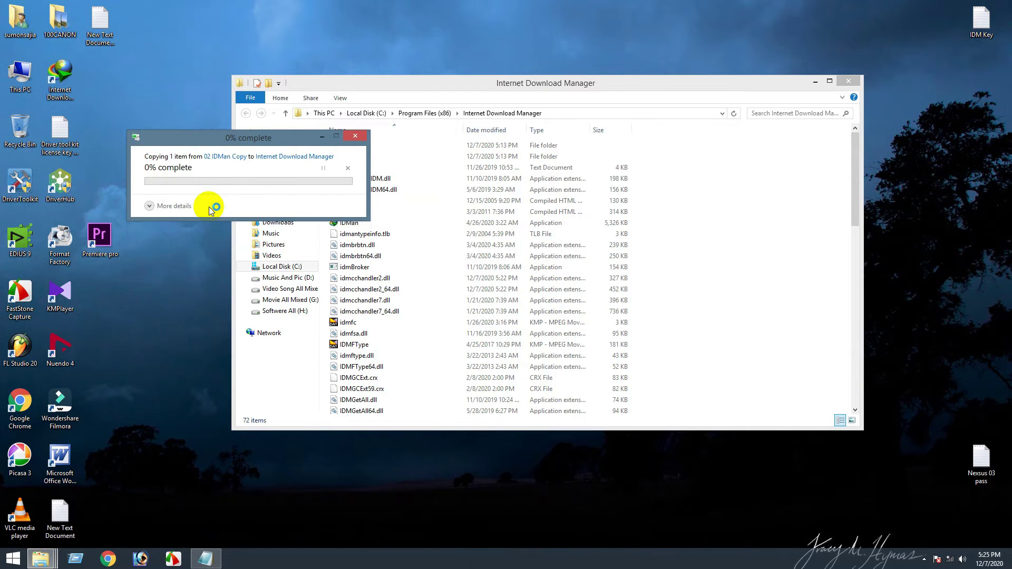
left_click(847, 82)
right_click(103, 122)
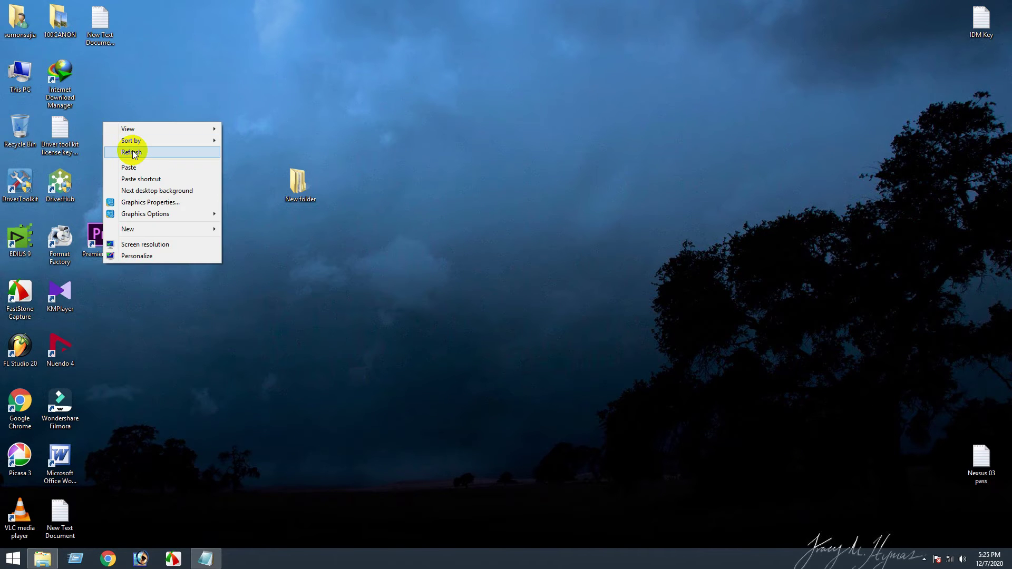
left_click(132, 153)
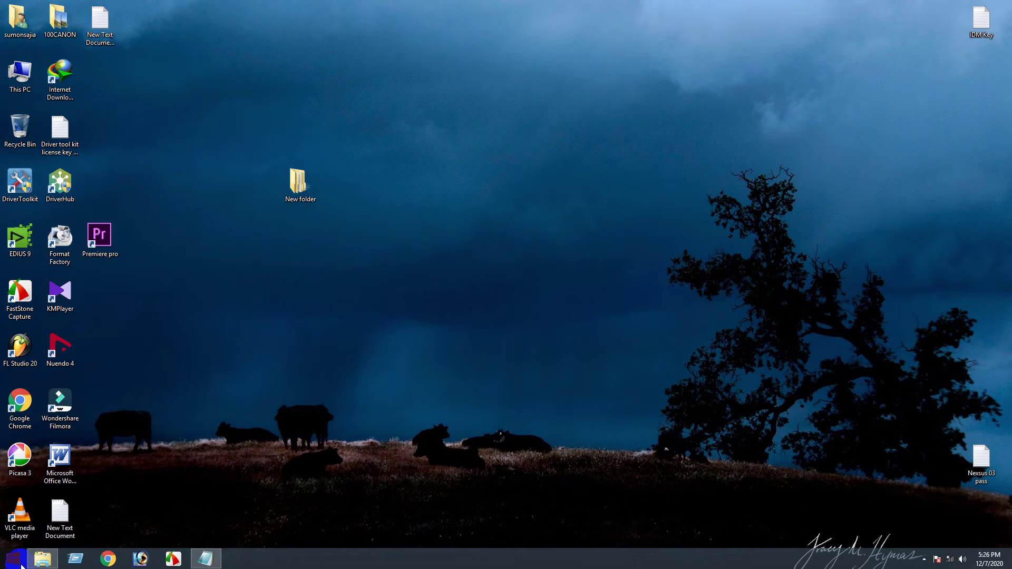
Restart the computer from the Start screen and refresh the desktop.
left_click(20, 560)
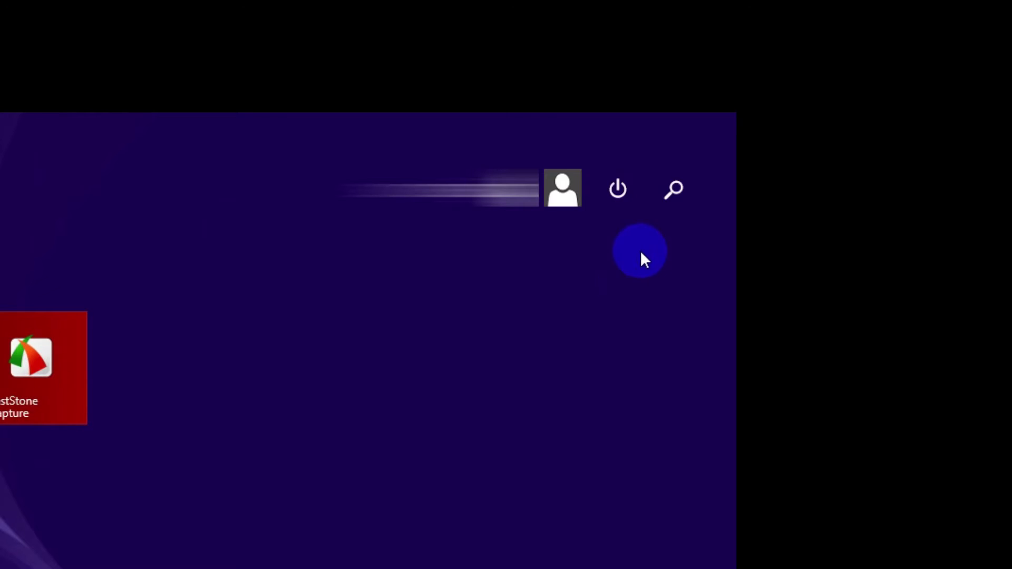
left_click(948, 44)
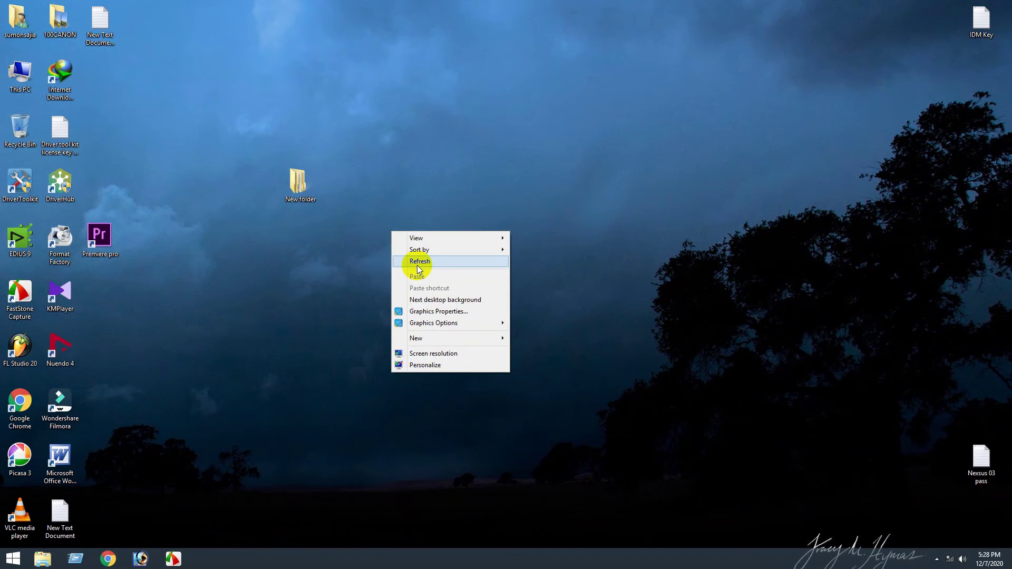
left_click(417, 264)
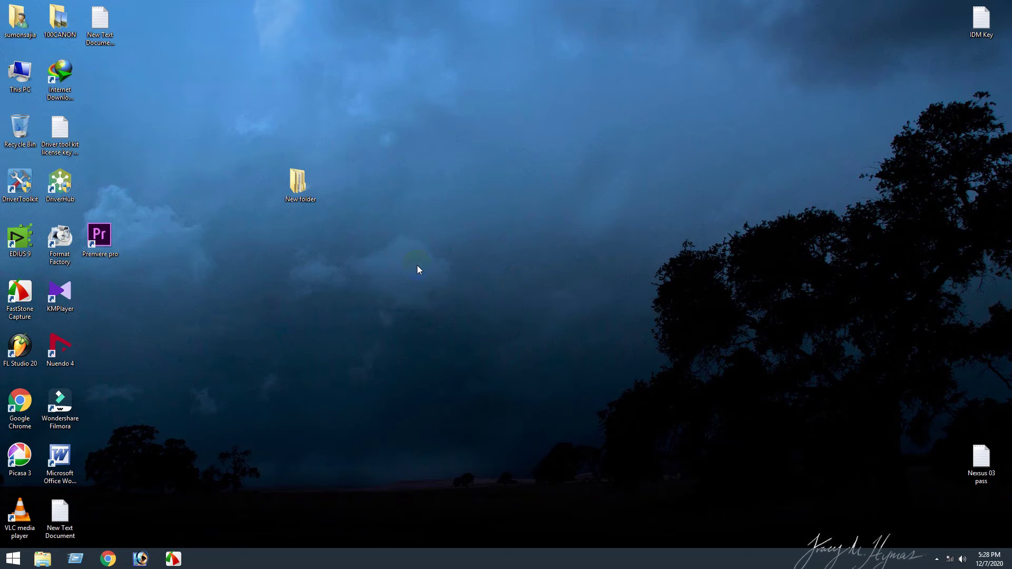
right_click(374, 199)
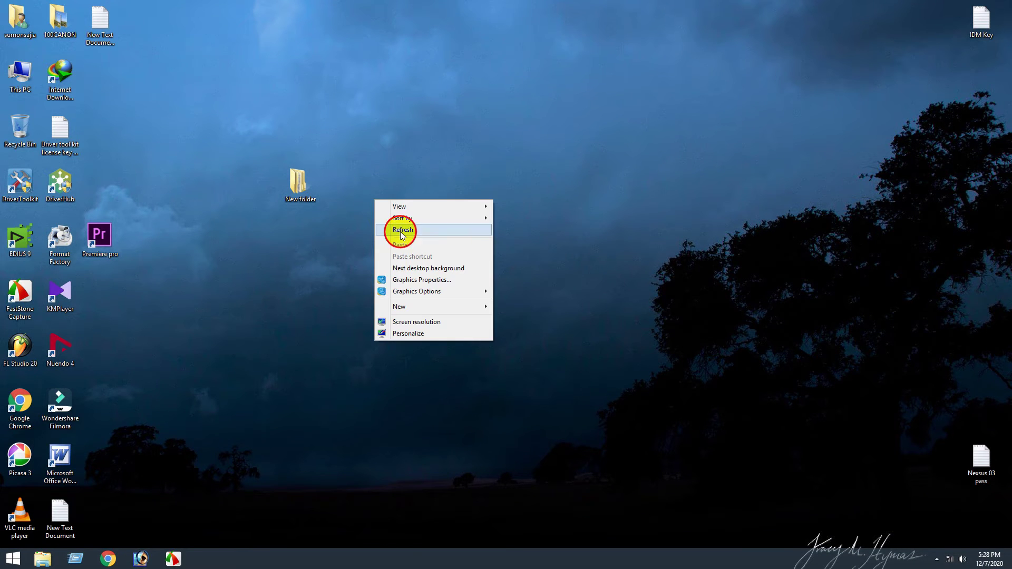
left_click(401, 232)
Launch Internet Download Manager, dismiss the tip, check whether its Registration command is available, then close it and refresh the desktop.
right_click(61, 84)
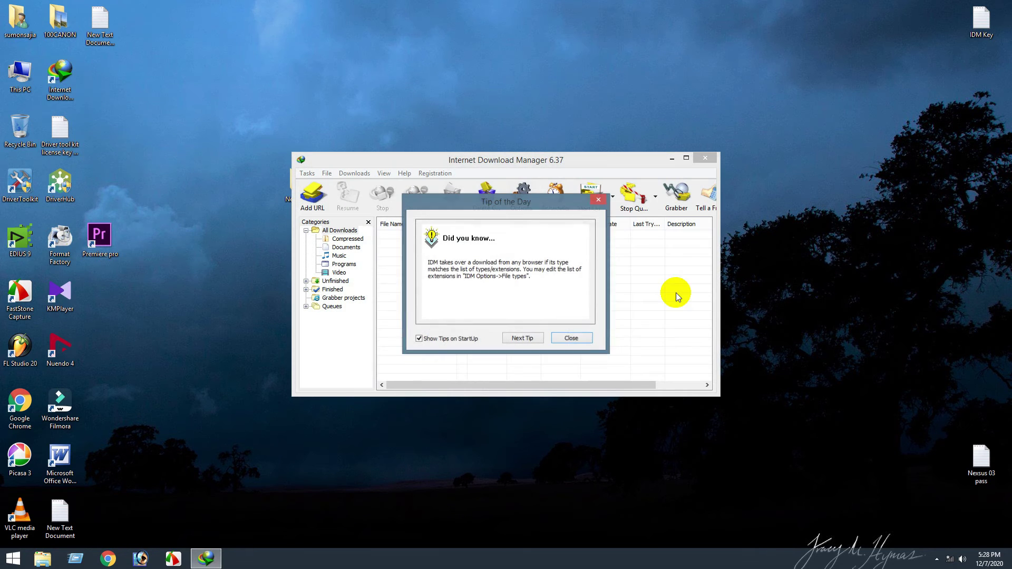
left_click(572, 339)
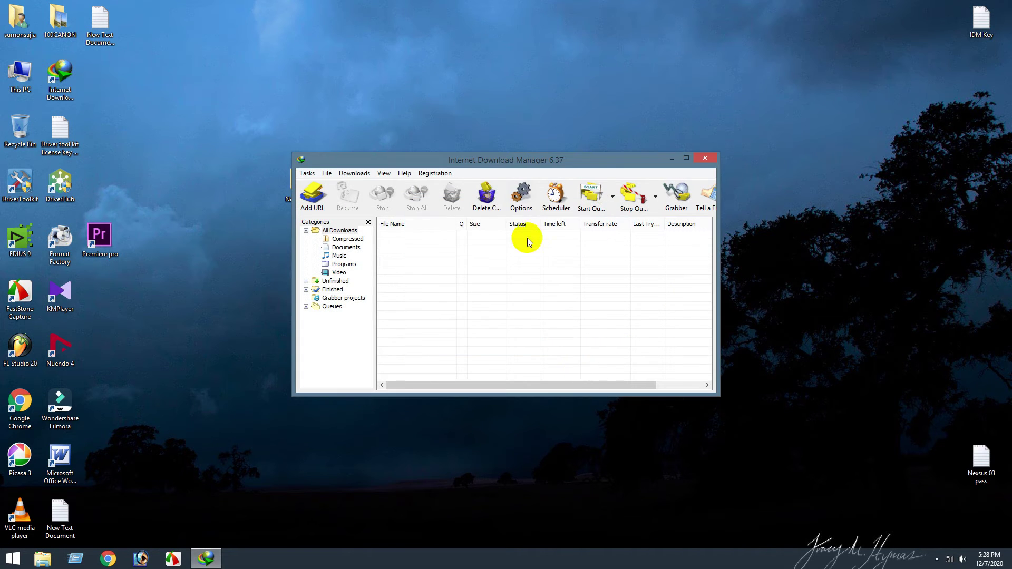
left_click(444, 176)
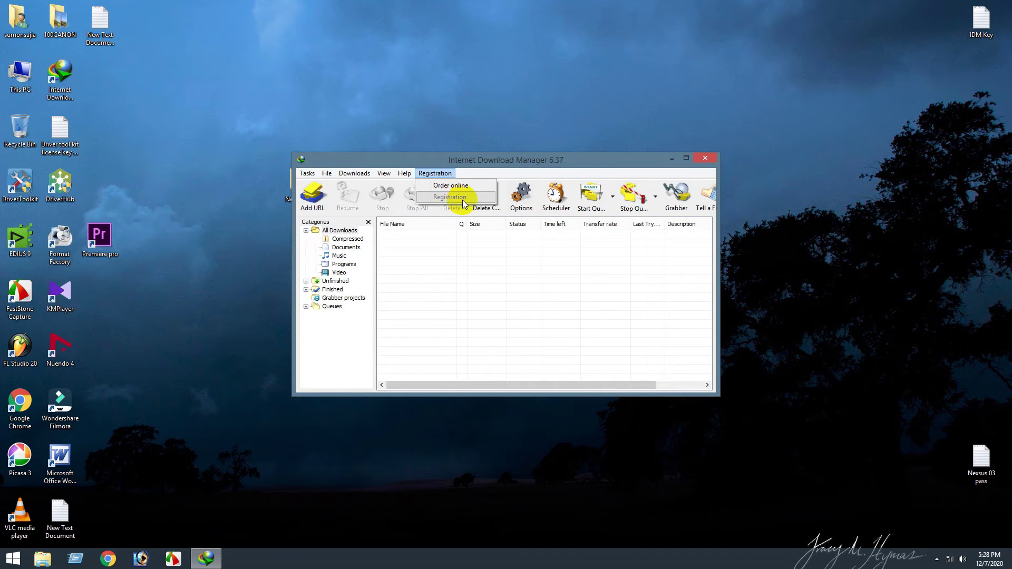
left_click(704, 158)
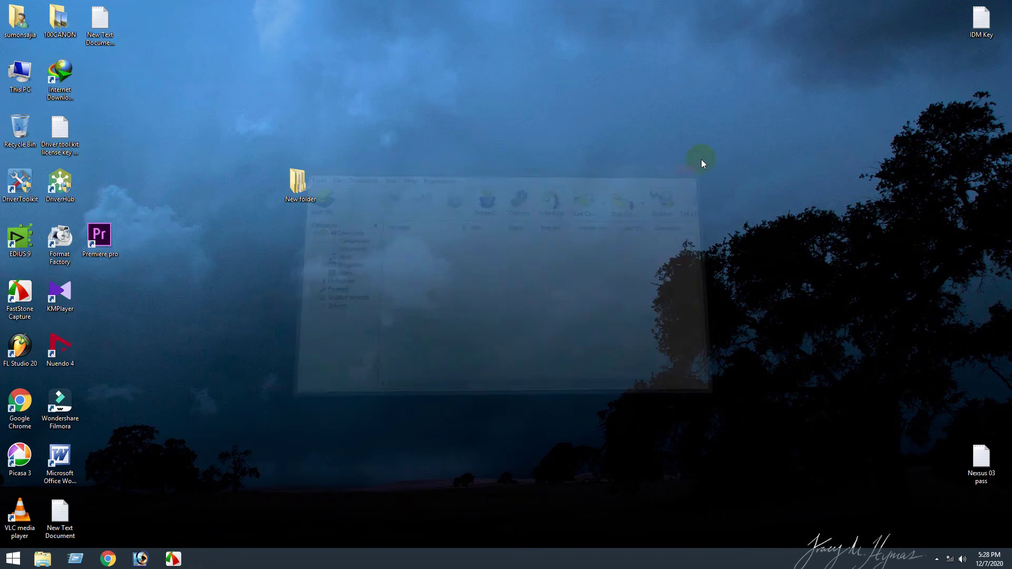
right_click(396, 174)
left_click(423, 205)
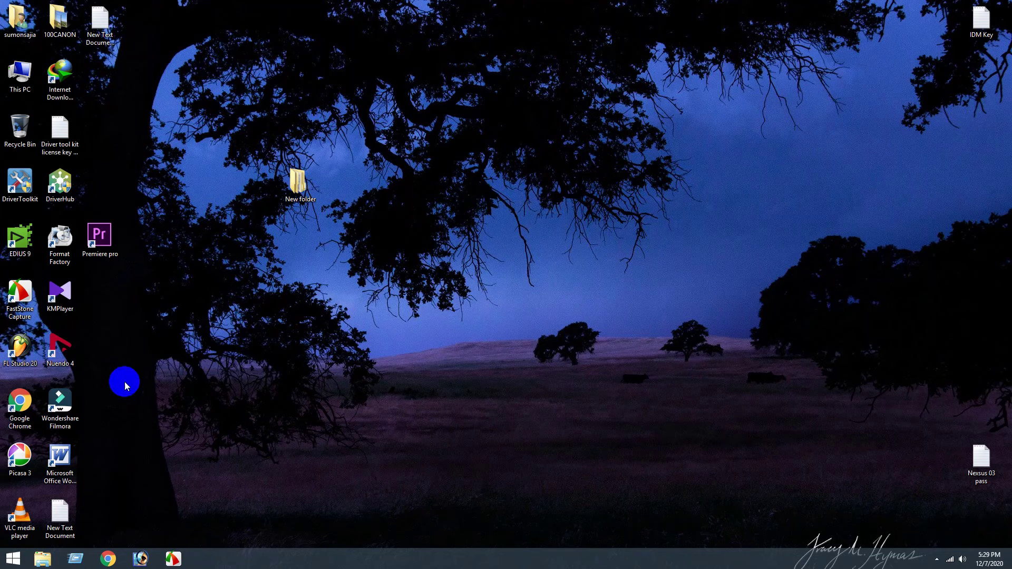
Switch to Google Chrome, show the installed extensions and go to the Chrome Web Store.
double_click(21, 406)
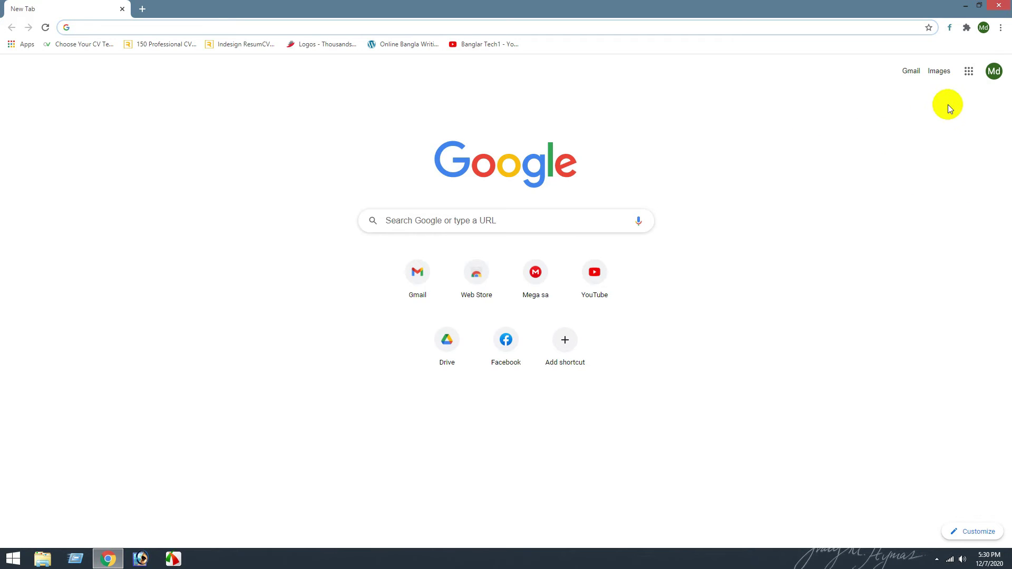
left_click(1000, 29)
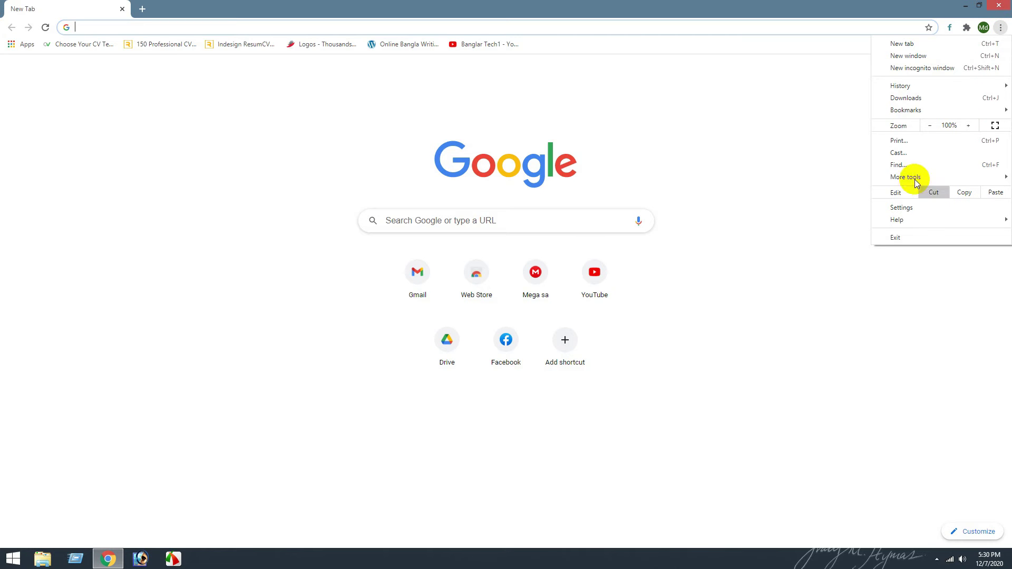
mouse_move(905, 179)
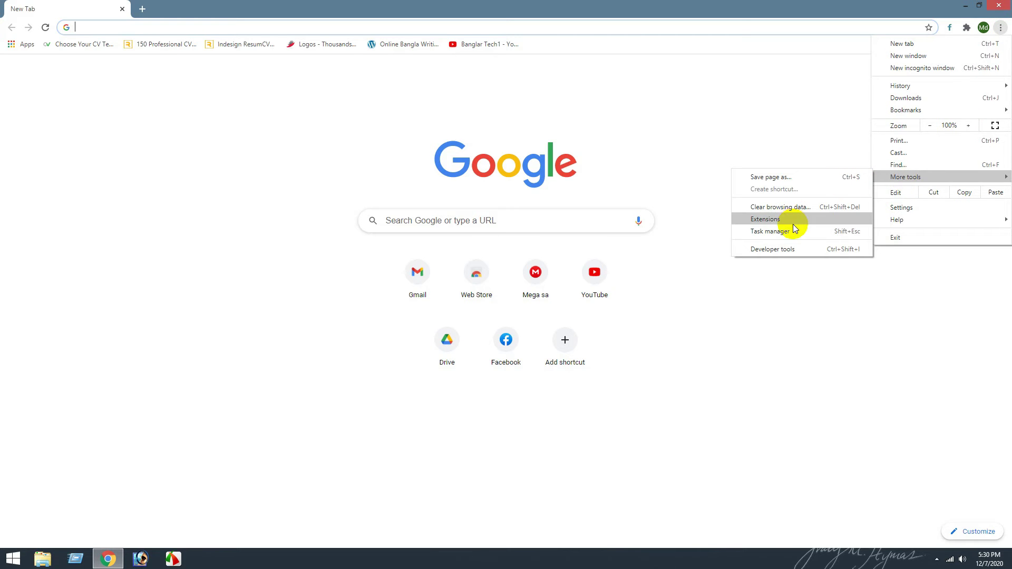
left_click(773, 221)
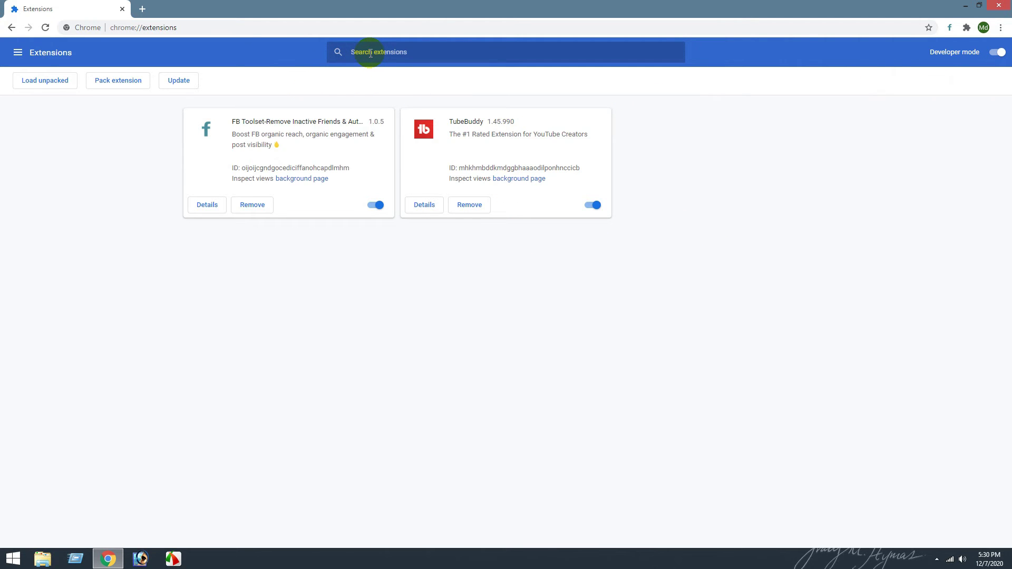
left_click(18, 54)
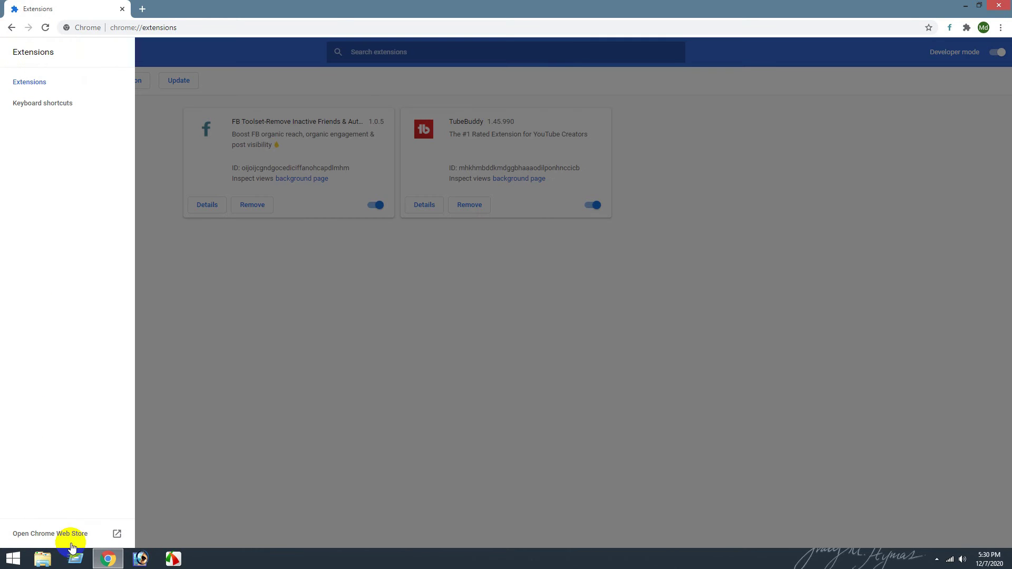
left_click(100, 538)
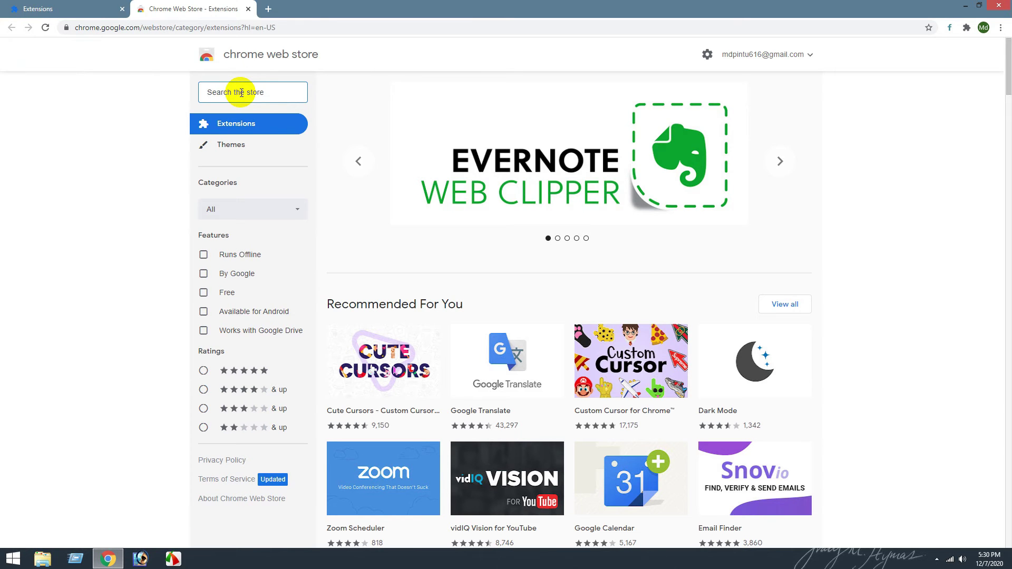
Search the Chrome Web Store for "idm integration module".
type("in")
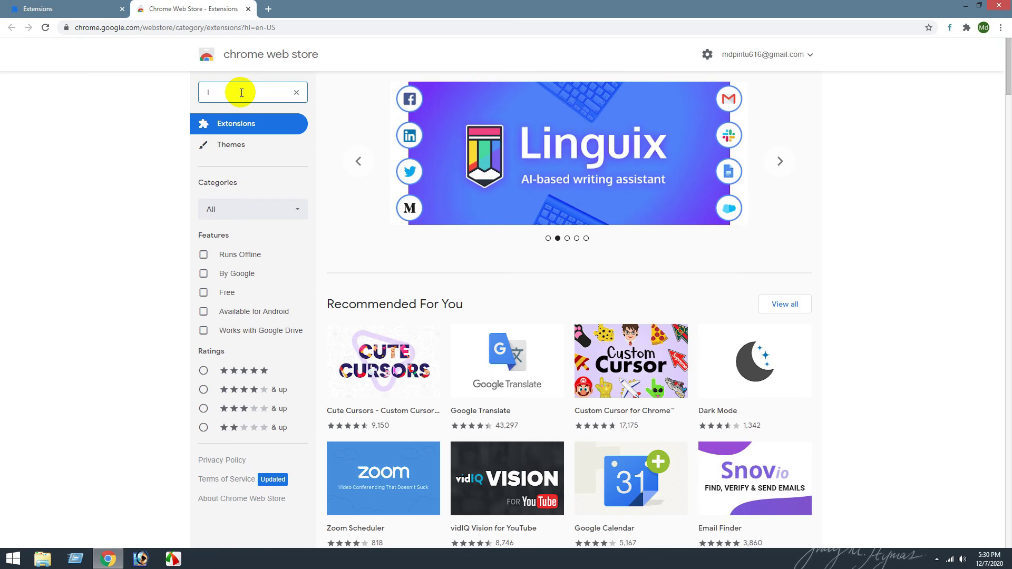
type("id")
type("n")
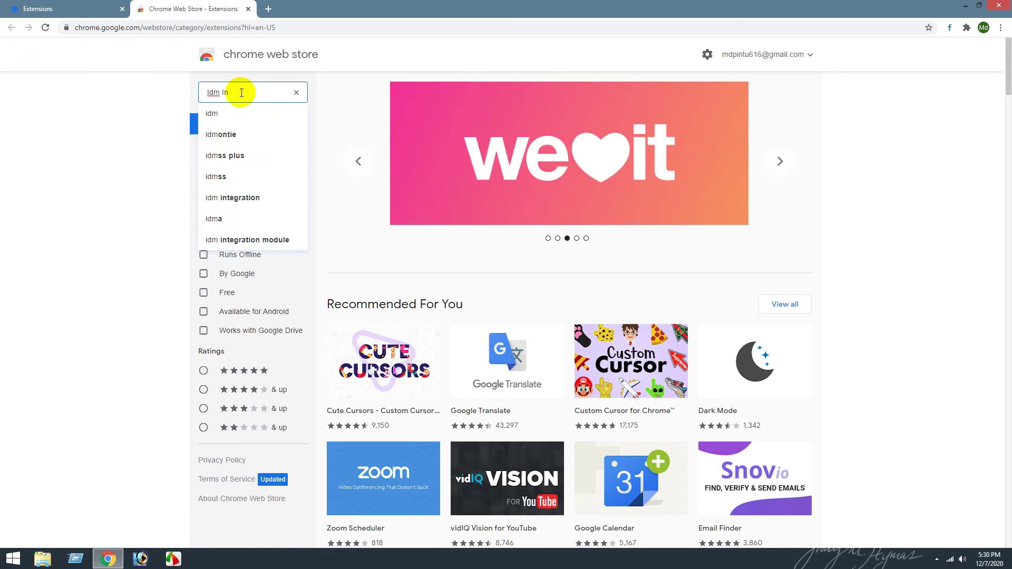
type("m Int")
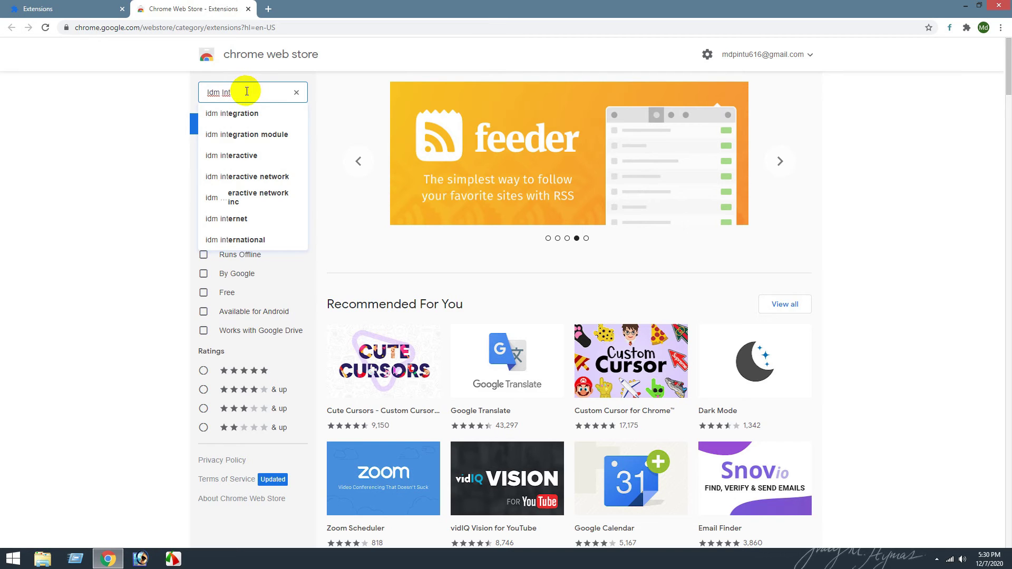
left_click(242, 134)
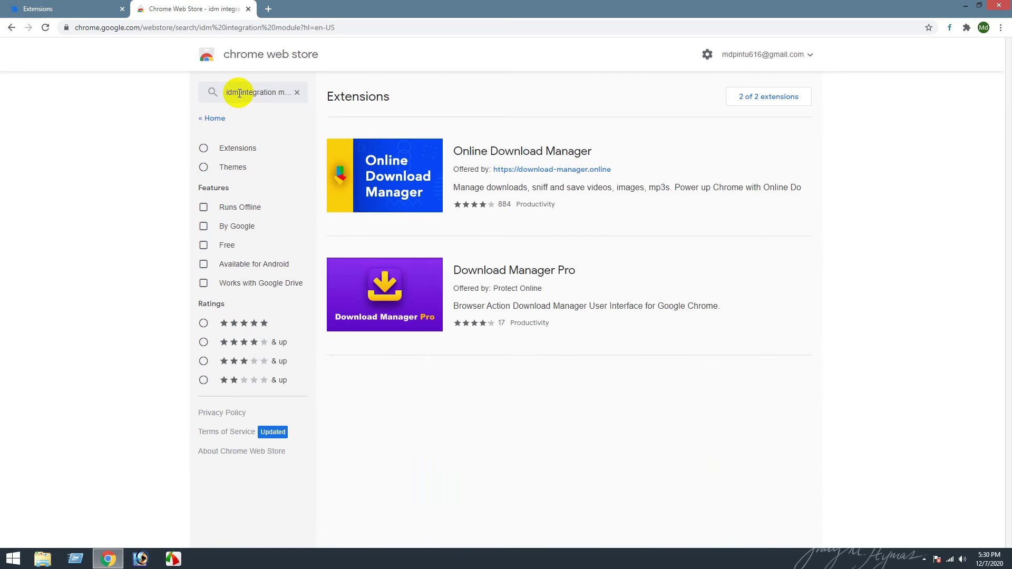
Copy the phrase "idm integration module" from the store search and search Google in a new tab for "idm integration module chrome web store".
left_click(241, 94)
left_click_drag(288, 93, 189, 94)
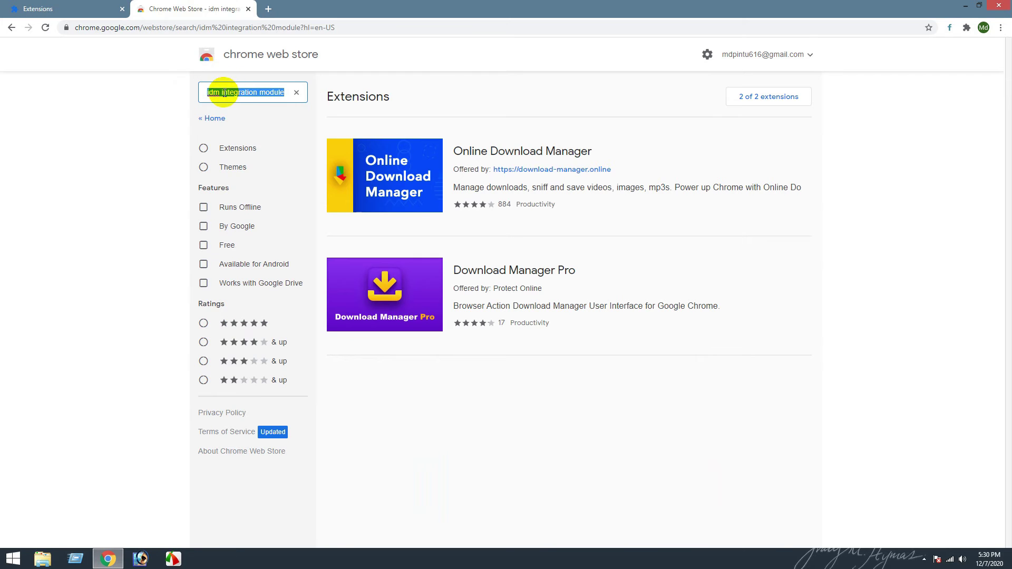
right_click(224, 93)
left_click(252, 110)
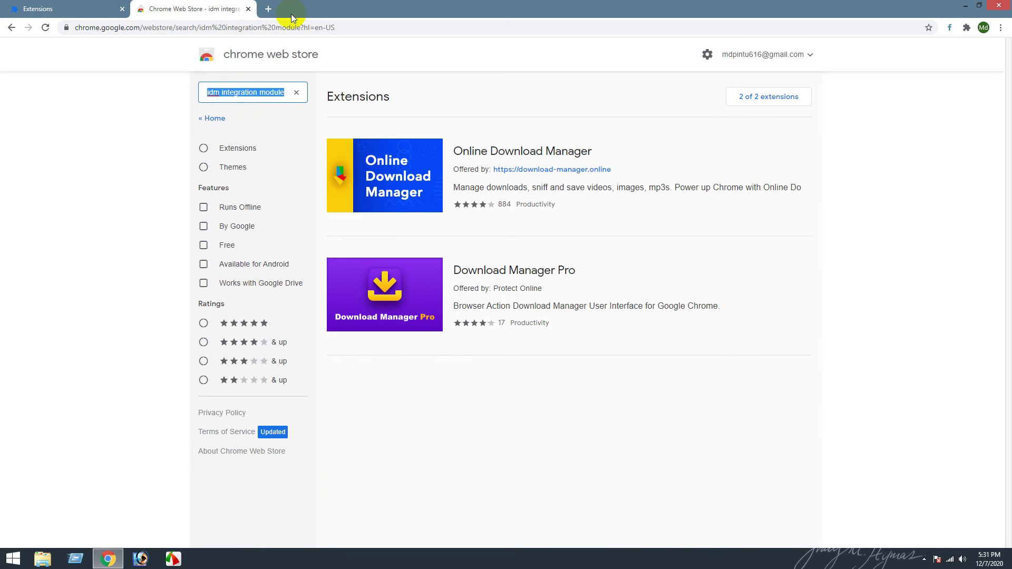
left_click(267, 10)
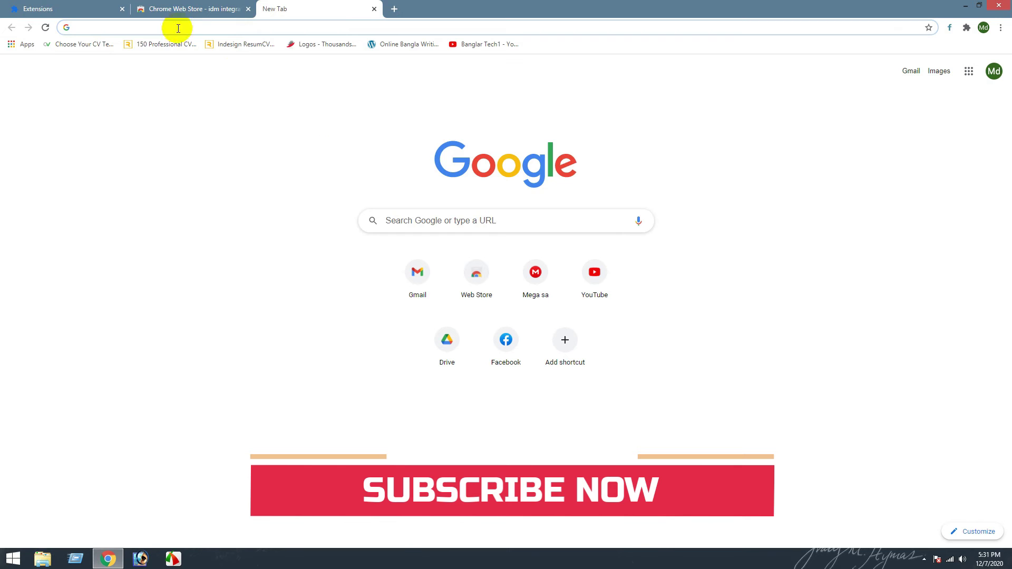
left_click(160, 30)
right_click(147, 30)
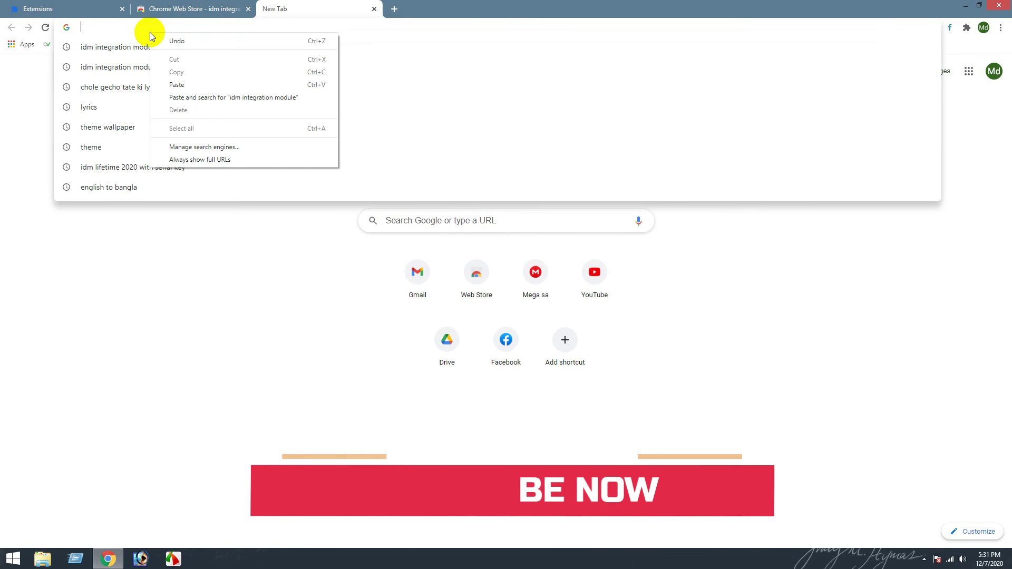
left_click(182, 81)
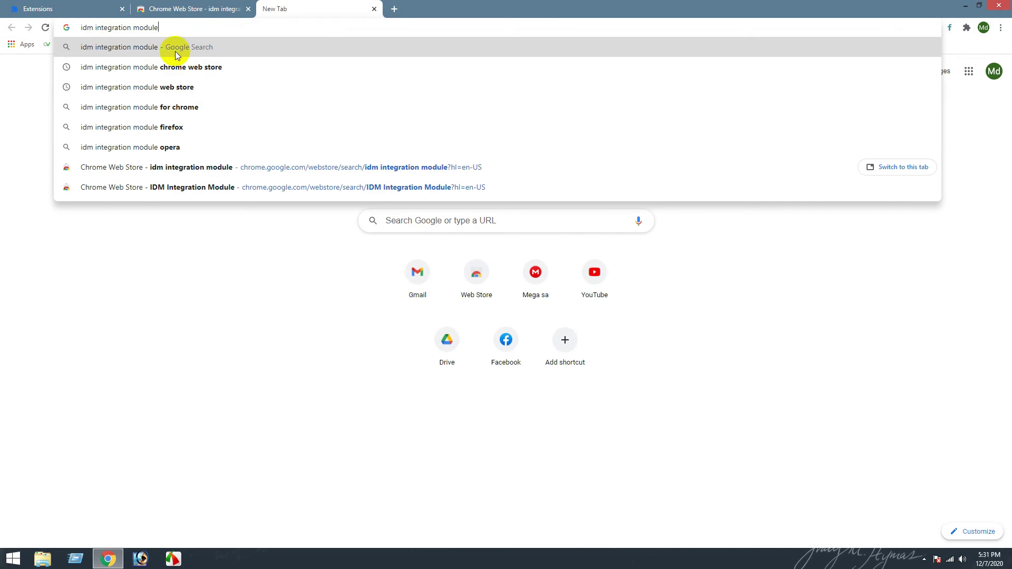
left_click(199, 73)
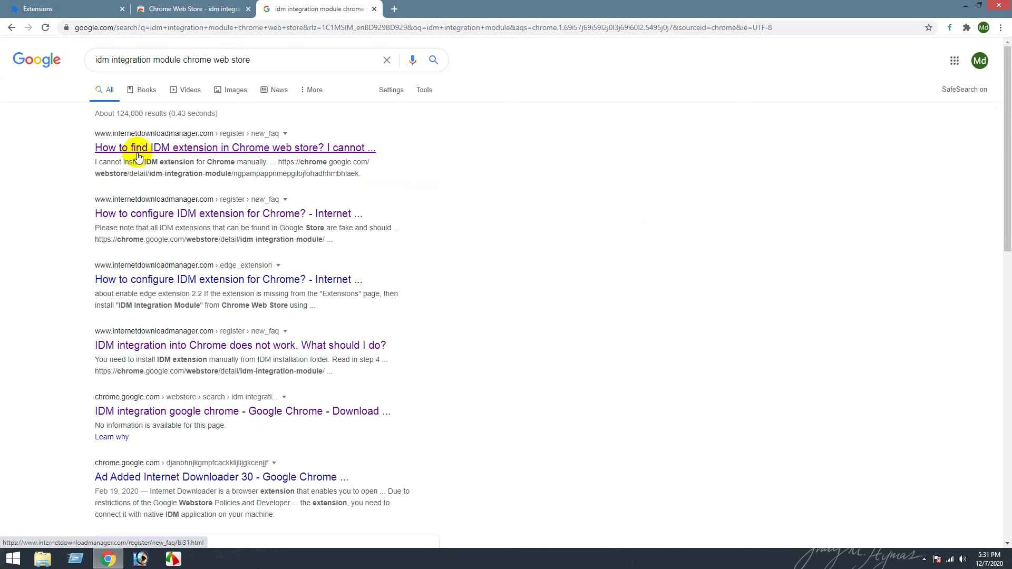
Reach the IDM Integration Module store page through the "How to find IDM extension in Chrome web store?" result and compare it with the store search results.
left_click(245, 153)
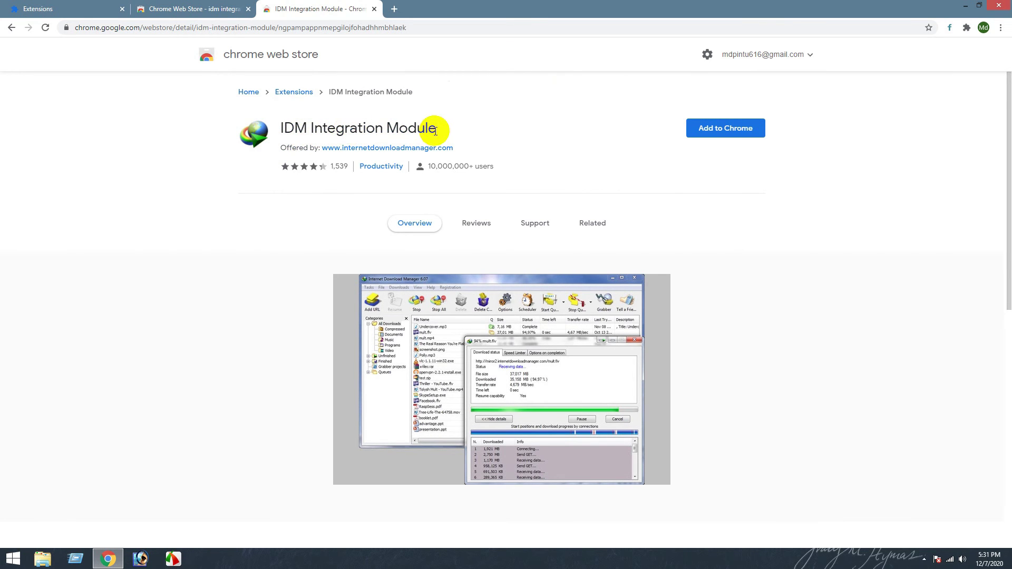
left_click(192, 9)
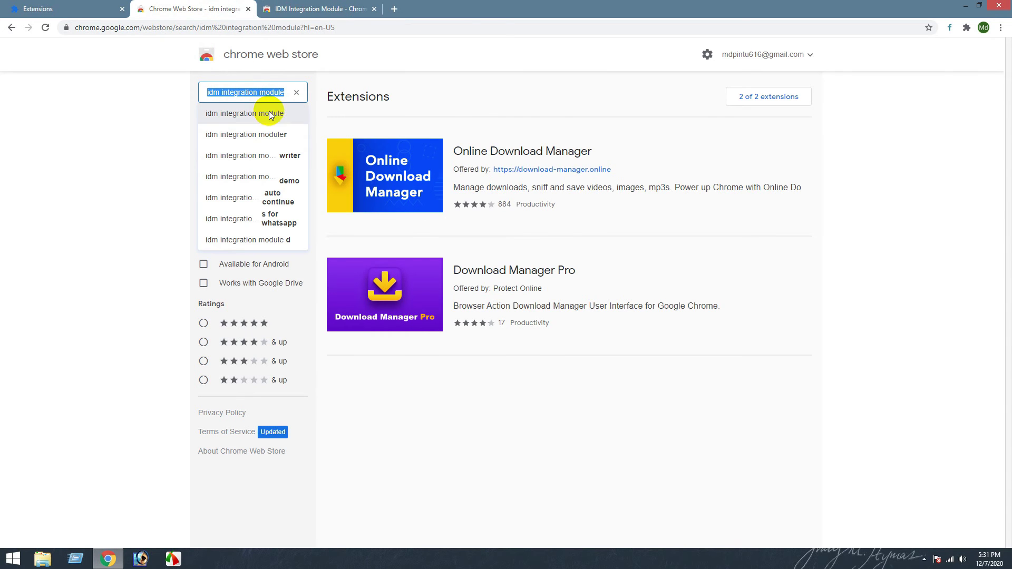
left_click(316, 10)
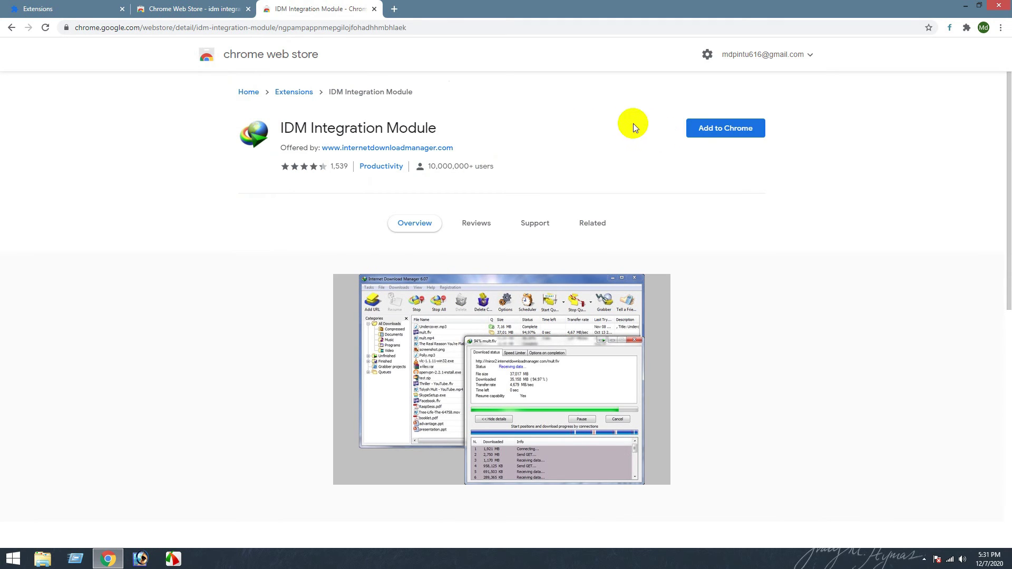
Add the IDM Integration Module extension to Chrome and close its welcome page.
left_click(730, 132)
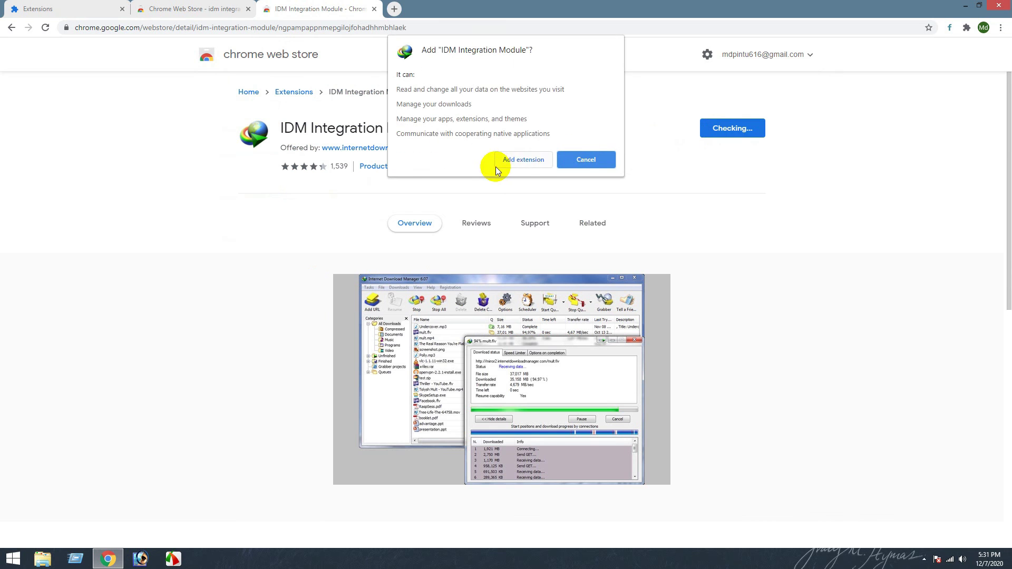
left_click(520, 162)
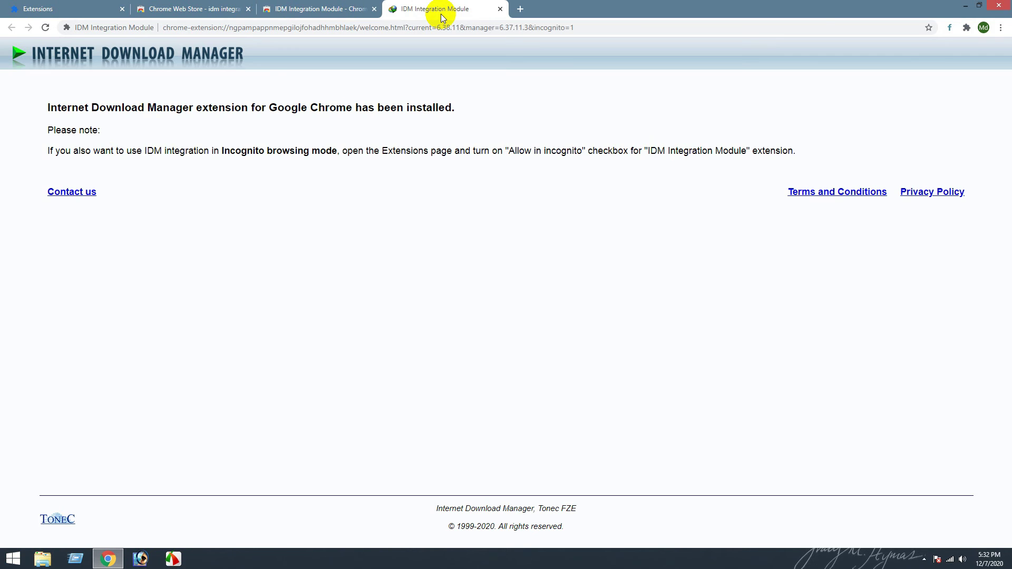
left_click(500, 8)
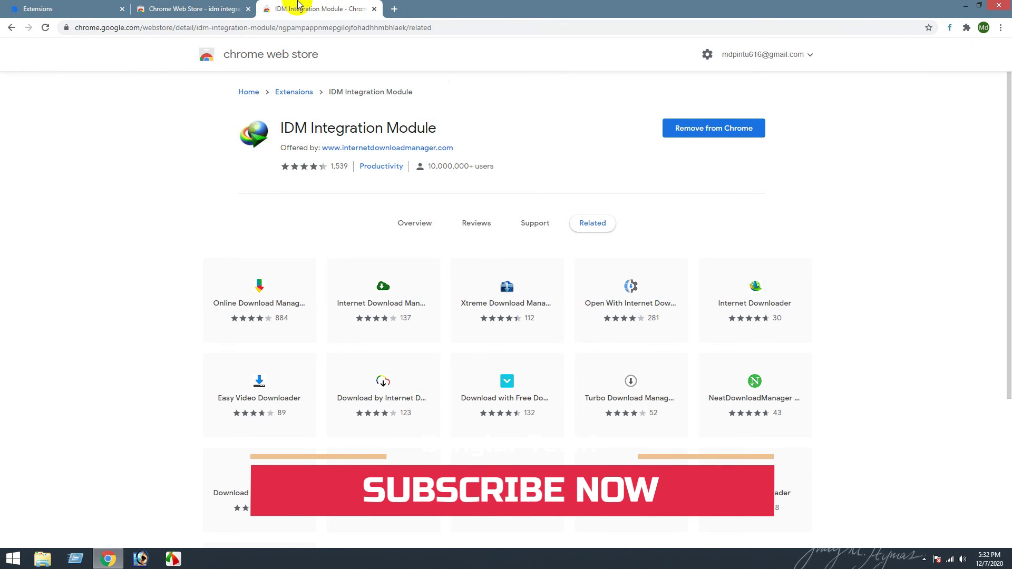
Open the details of IDM Integration Module on the Extensions page and allow the extension in incognito.
left_click(62, 10)
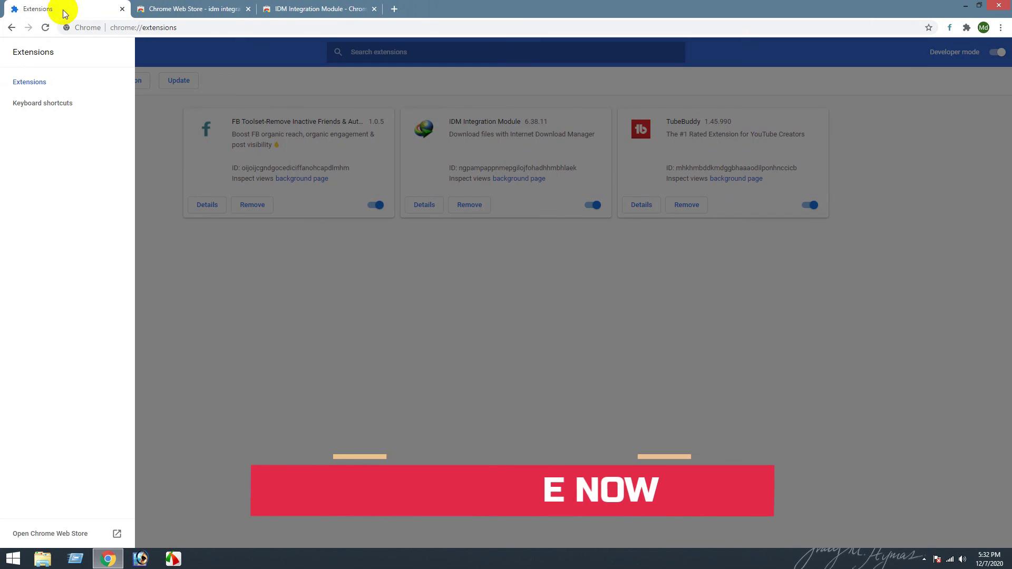
left_click(256, 306)
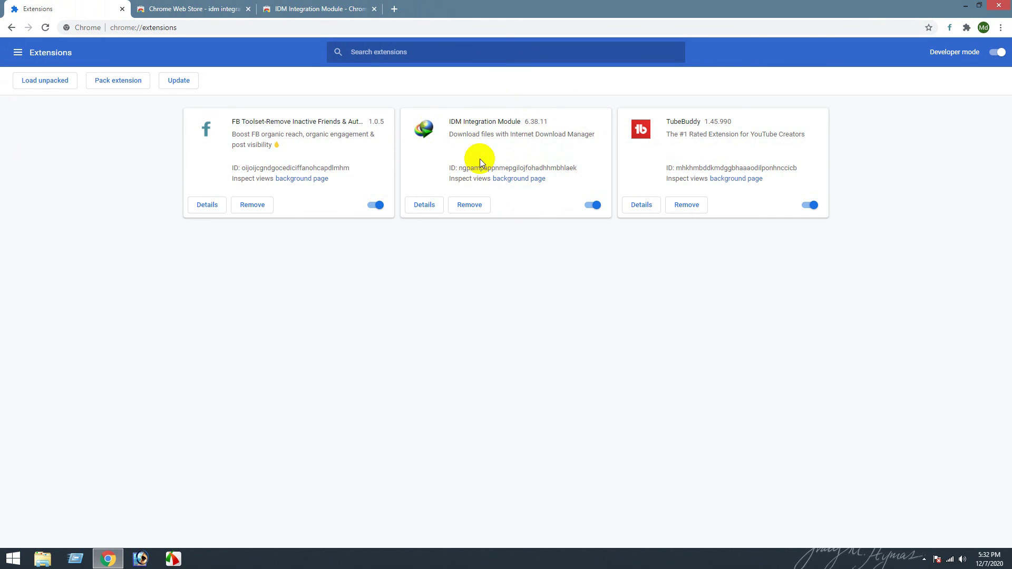
left_click(425, 206)
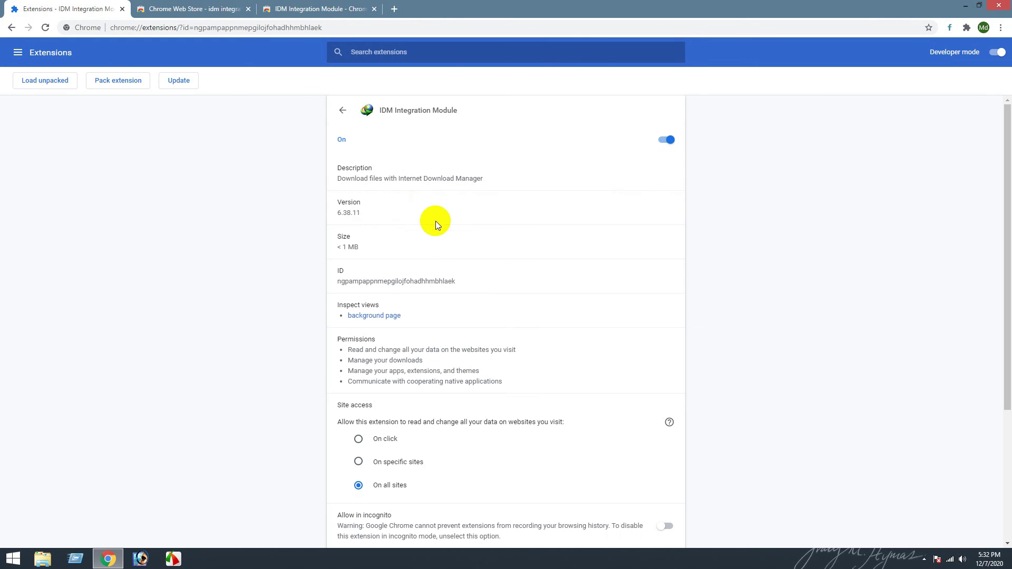
scroll(476, 399, "down", 4)
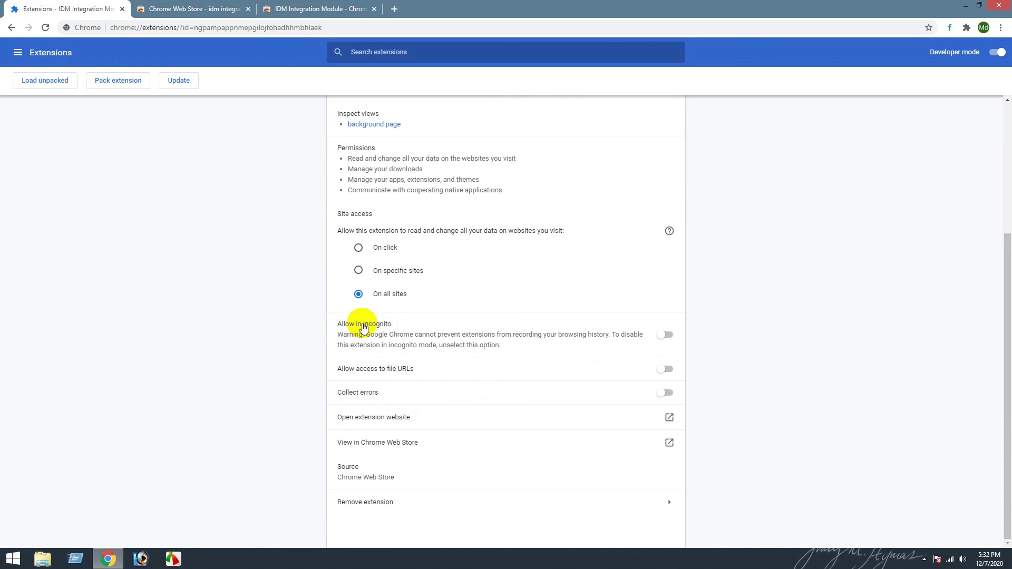
left_click(672, 344)
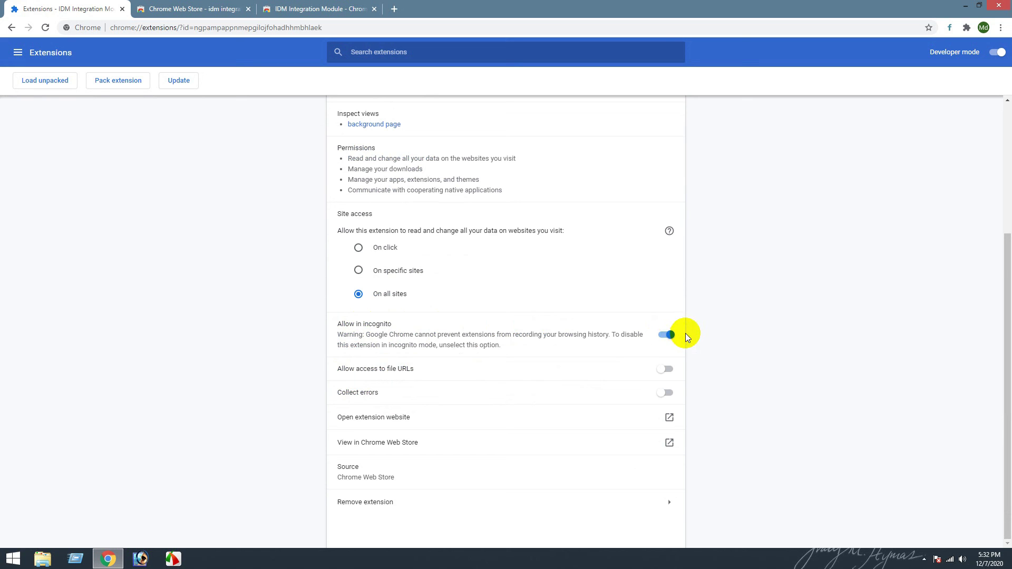
scroll(655, 378, "up", 4)
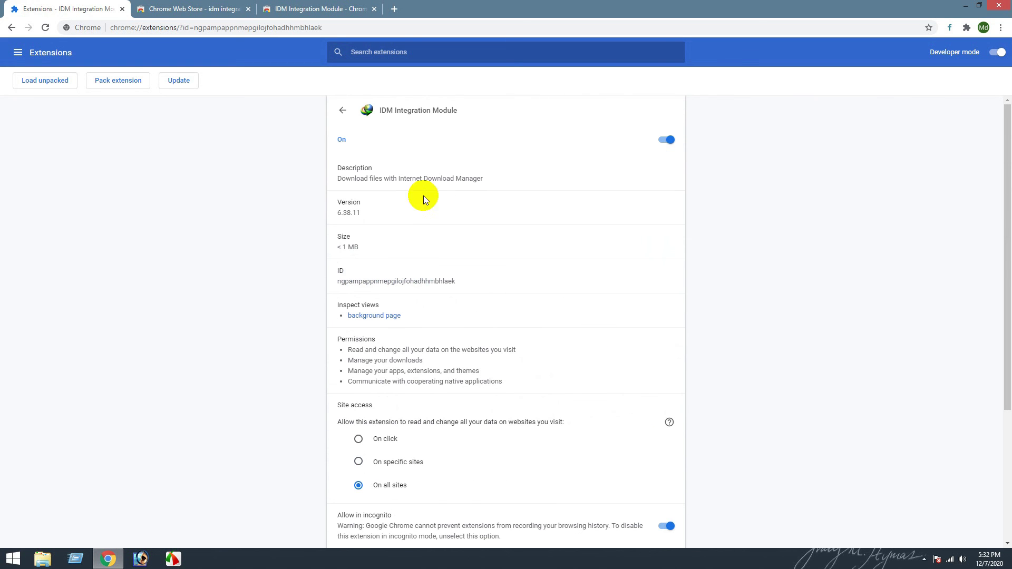
Close the Extensions and Chrome Web Store tabs, leaving only a new blank tab open.
left_click(11, 27)
left_click(122, 9)
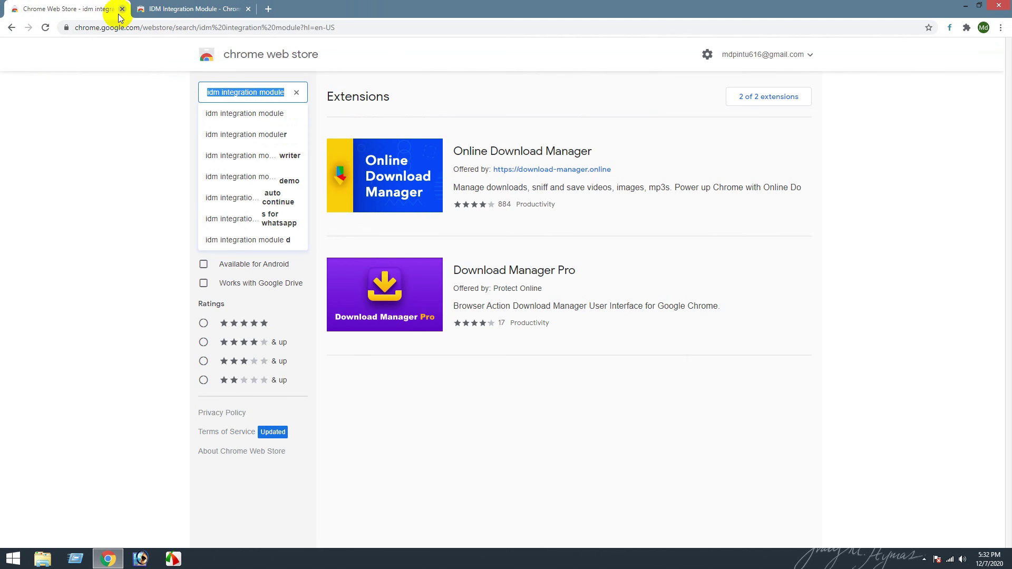
left_click(123, 9)
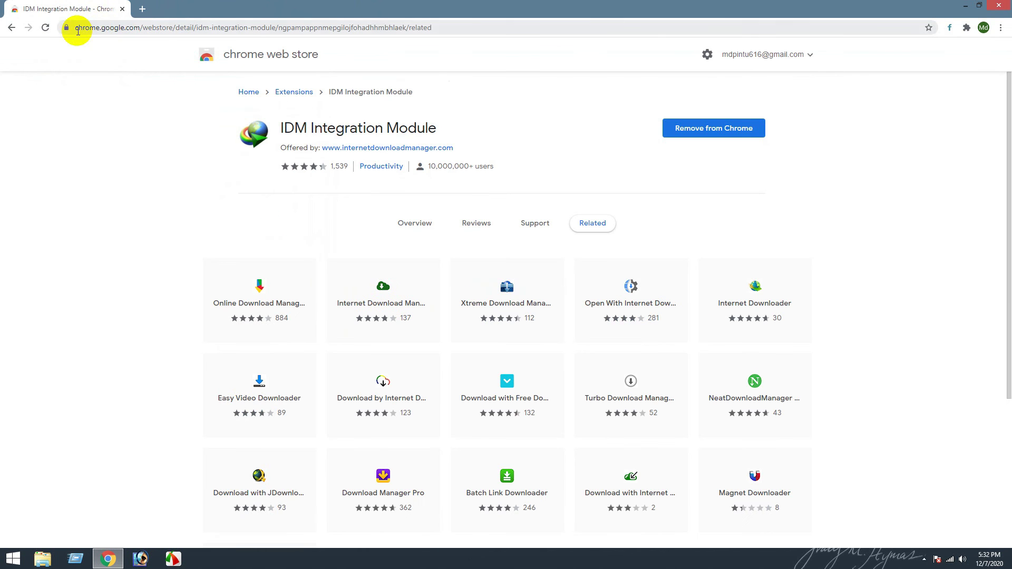
left_click(143, 10)
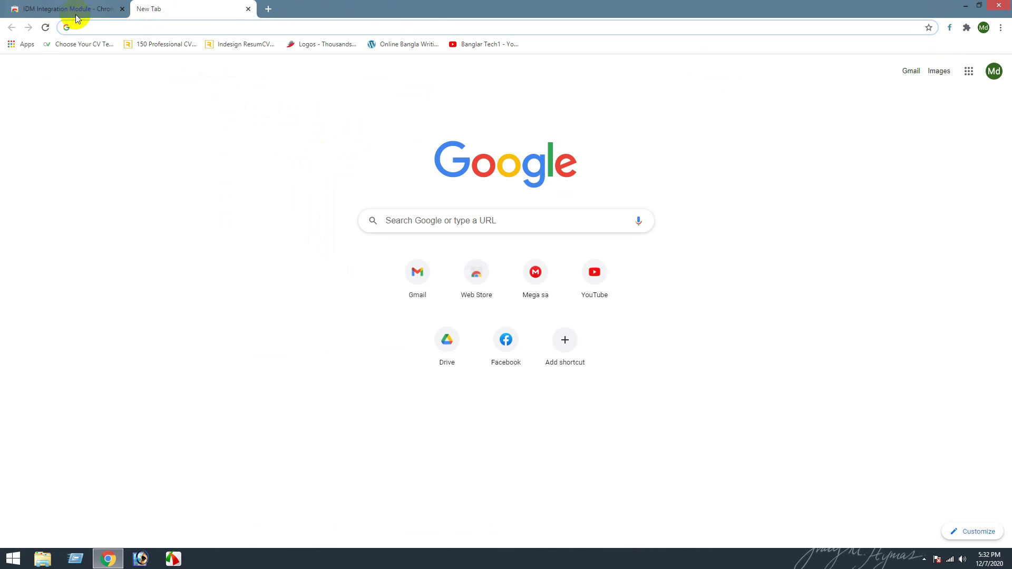
left_click(121, 9)
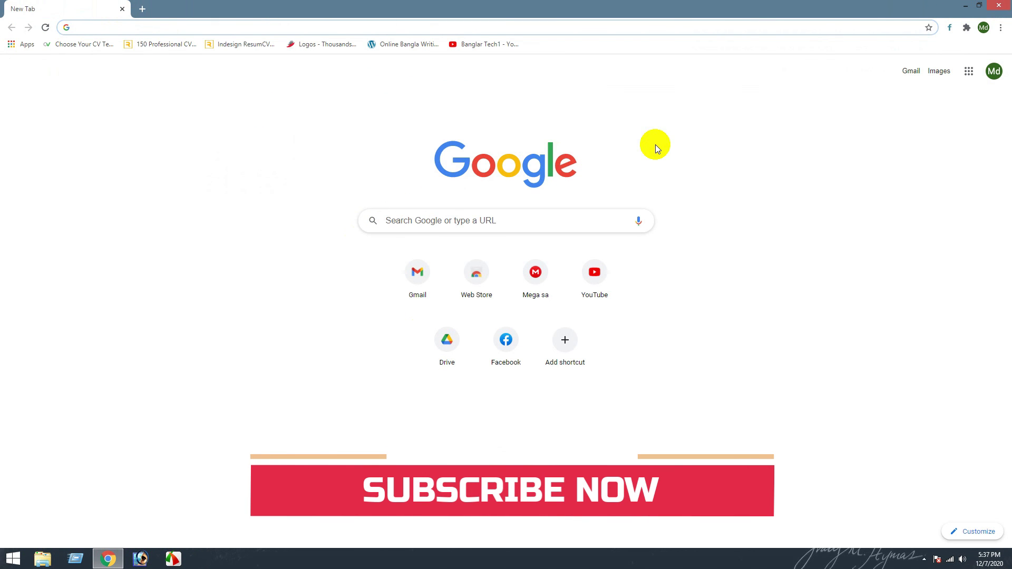
Close the browser and refresh the desktop twice.
left_click(1001, 5)
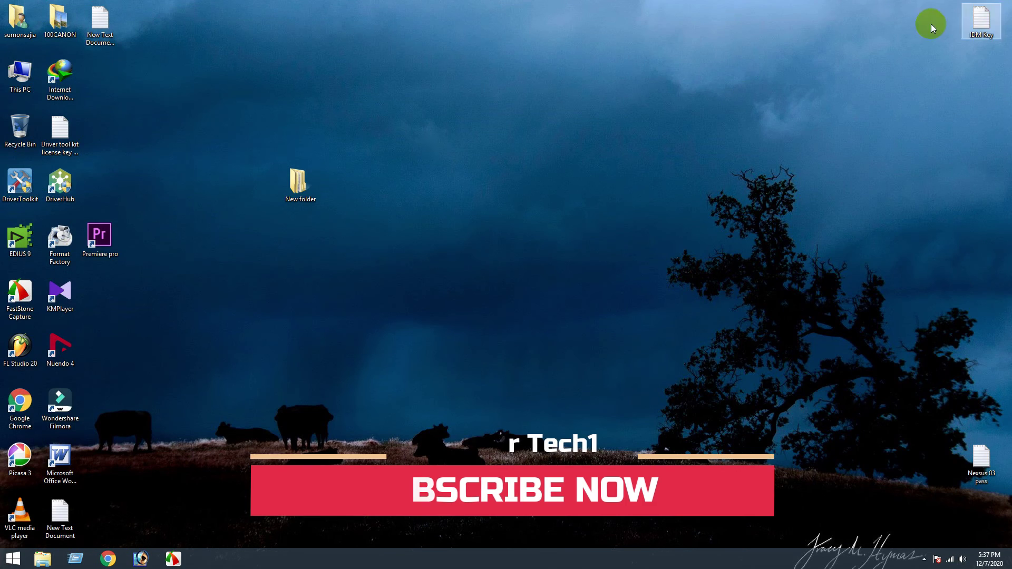
right_click(353, 122)
left_click(380, 152)
right_click(353, 135)
left_click(382, 164)
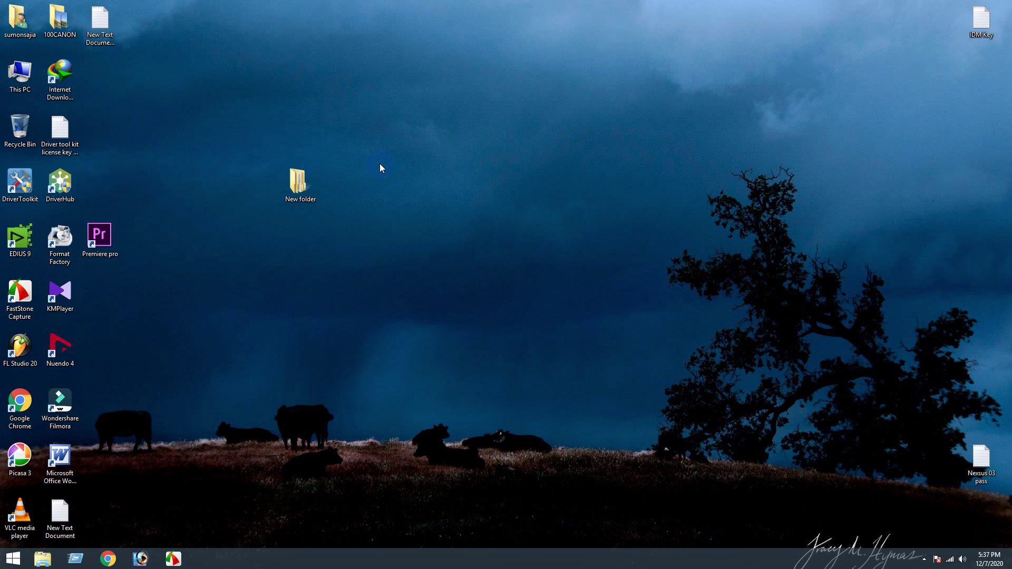